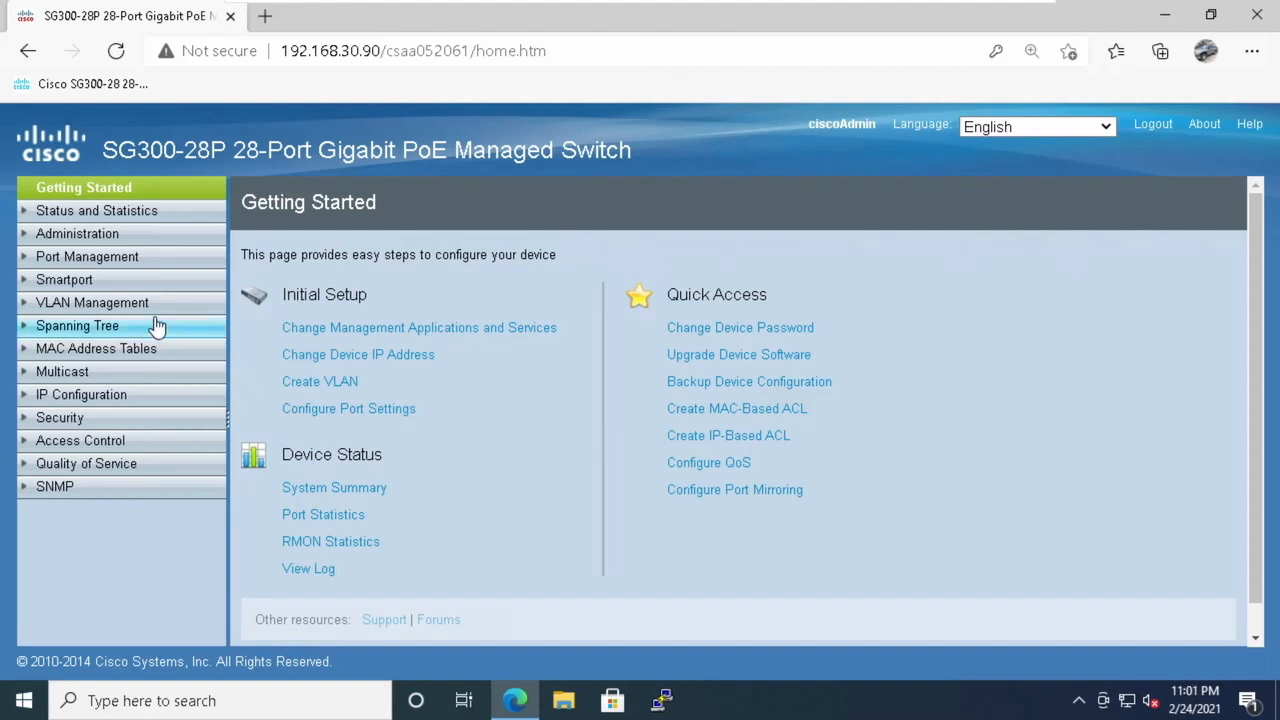
Create a VLAN with ID 30 named Network in the switch's VLAN settings
left_click(23, 304)
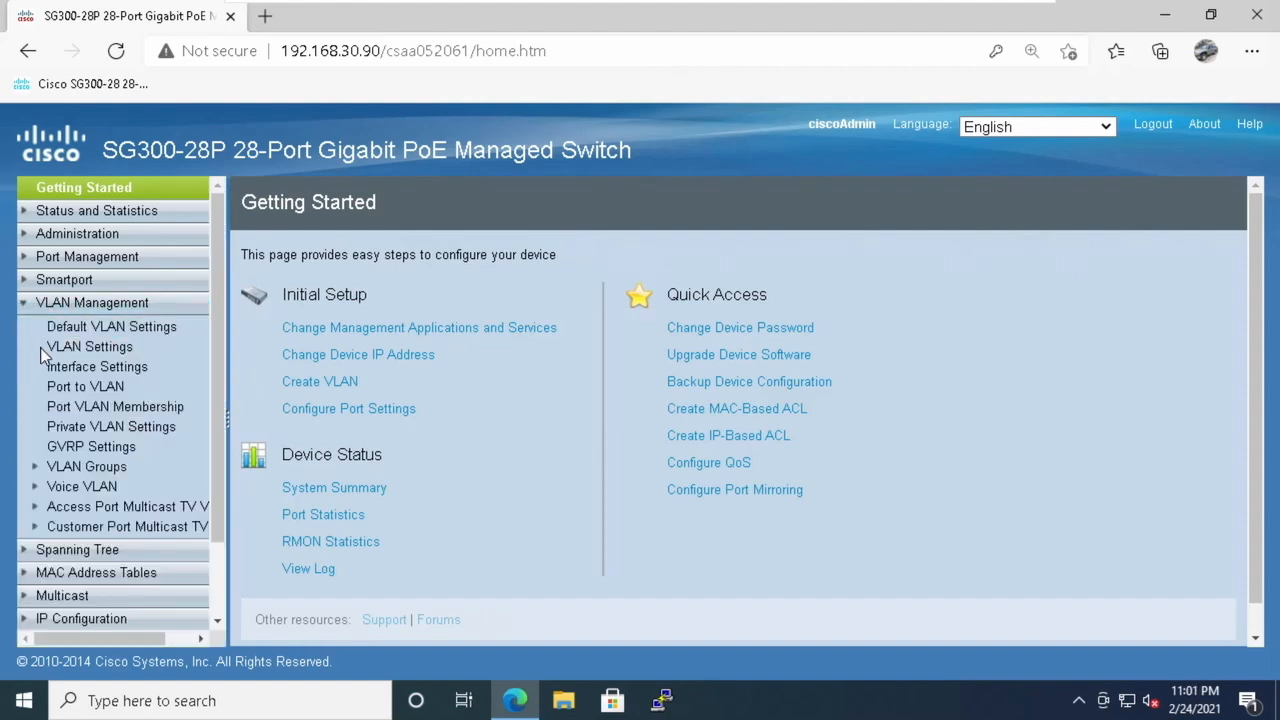
left_click(88, 350)
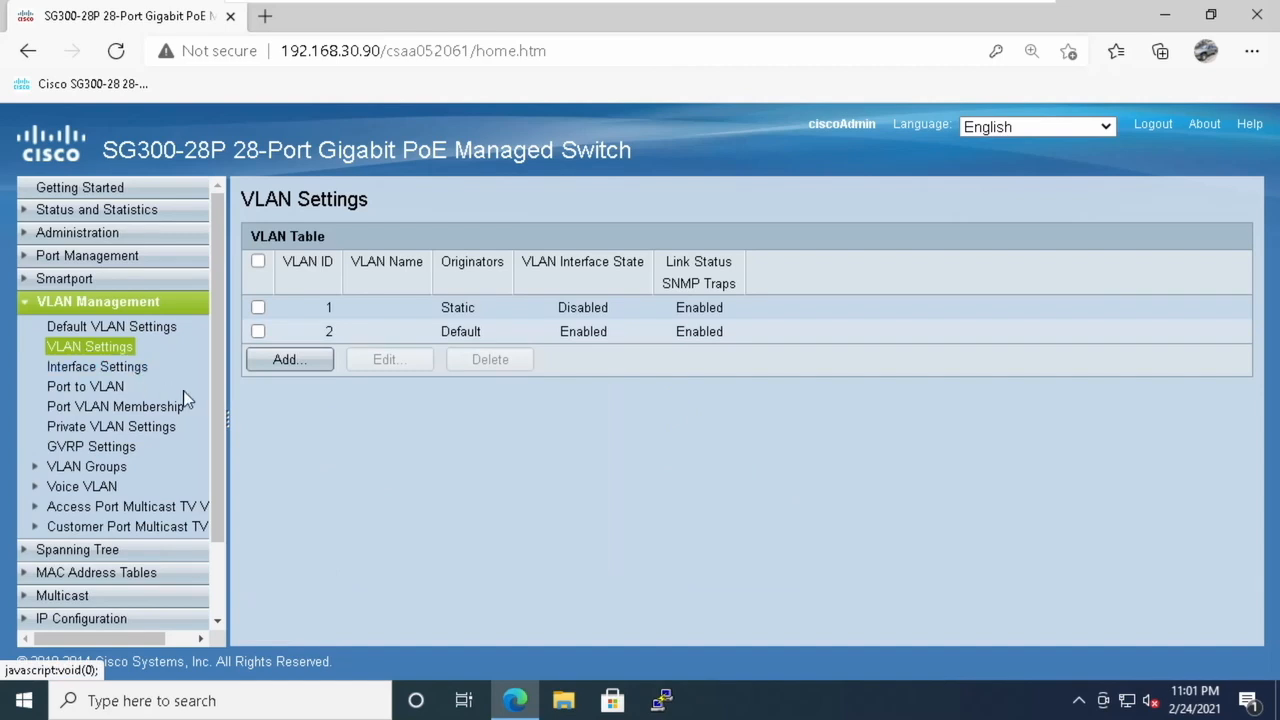
left_click(292, 362)
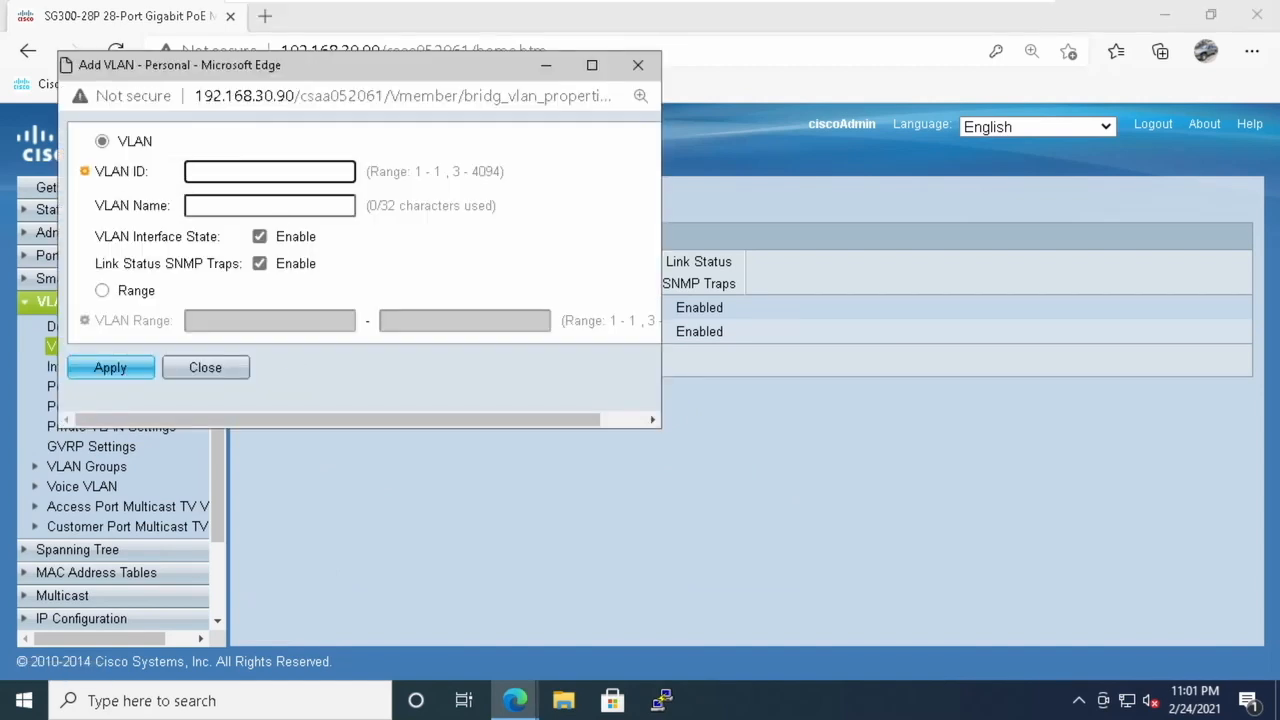
type("30")
key("Tab")
type("N")
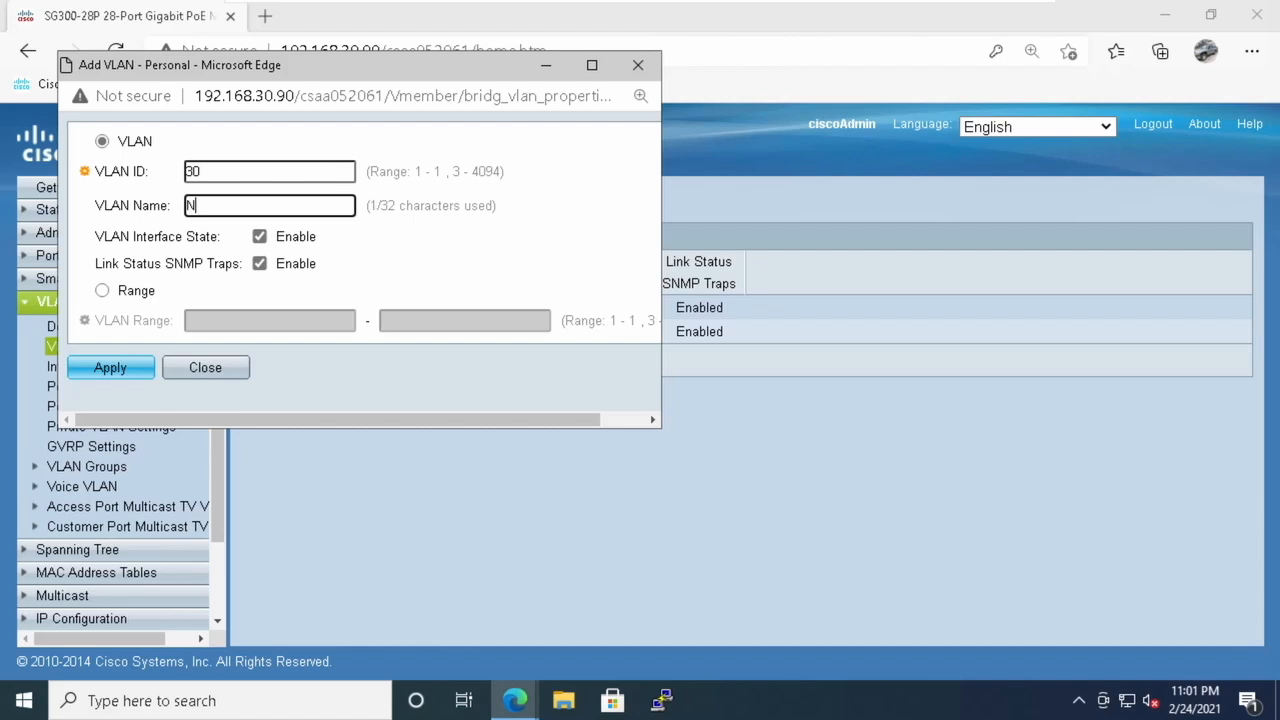
type("etwork")
left_click(112, 368)
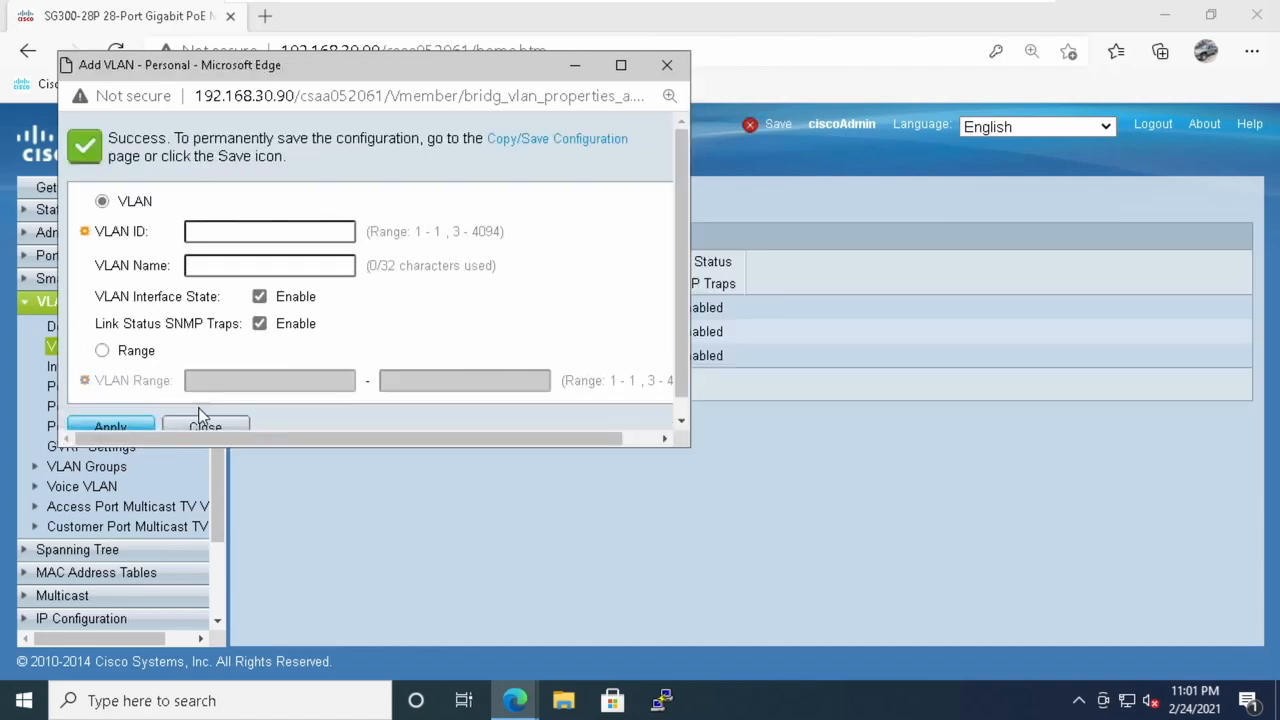
left_click(203, 428)
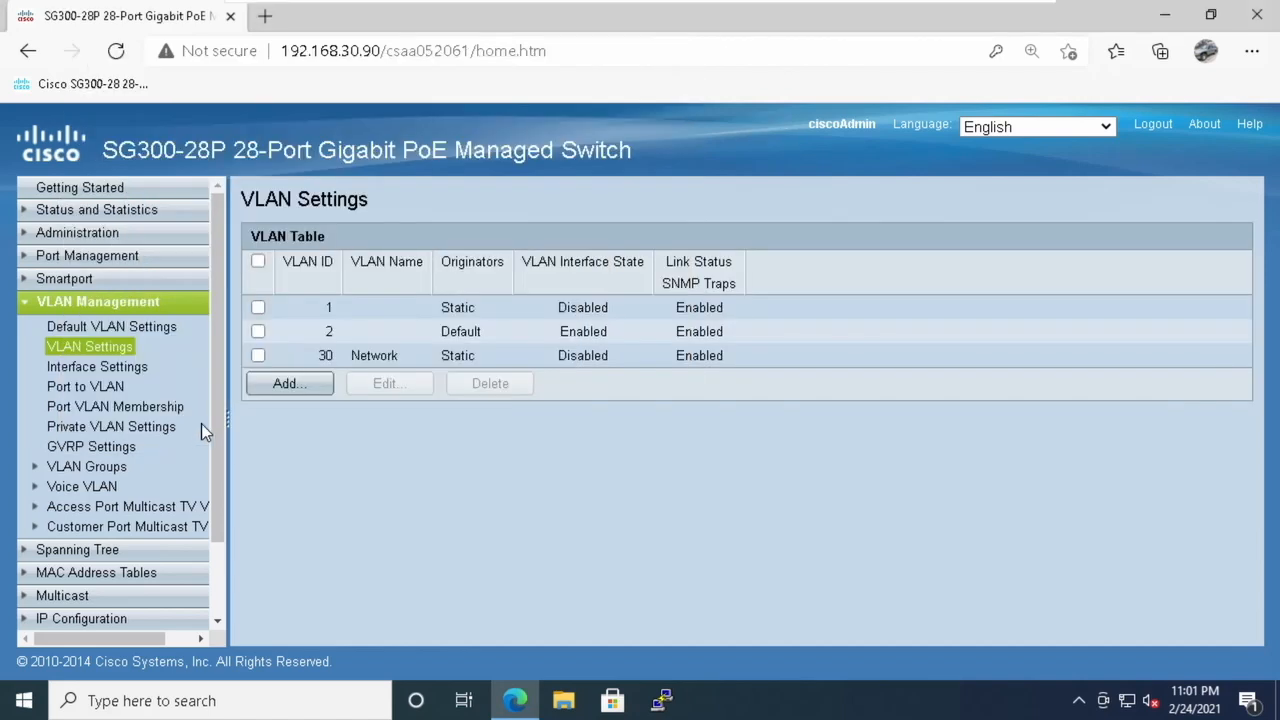
Add a VLAN with ID 40 named Cameras to the VLAN table
left_click(290, 393)
type("40")
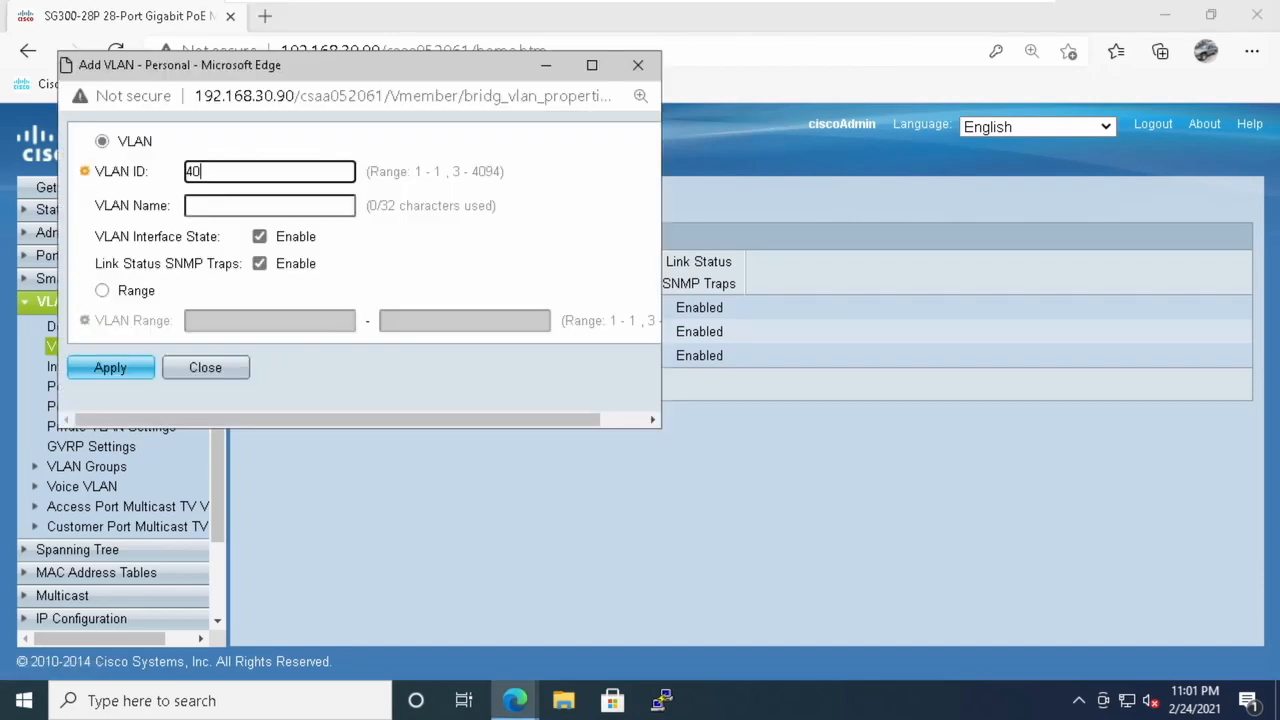
key("Tab")
type("Cameras")
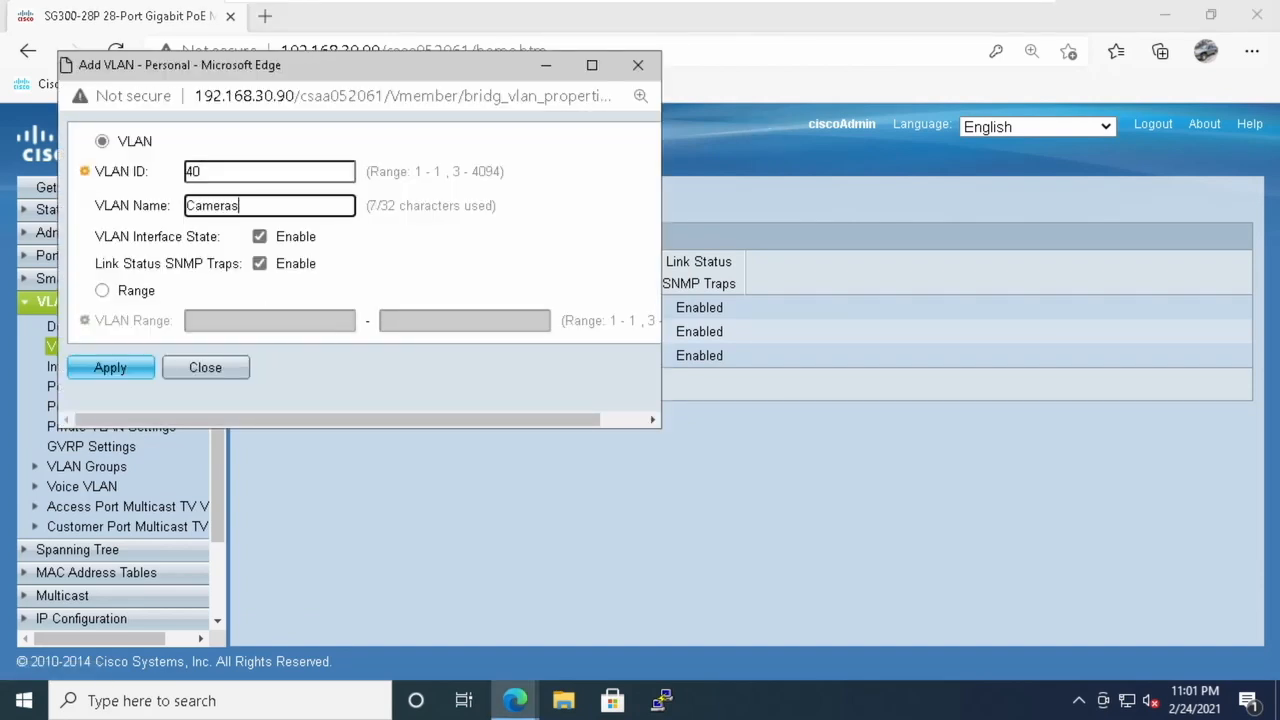
left_click(136, 370)
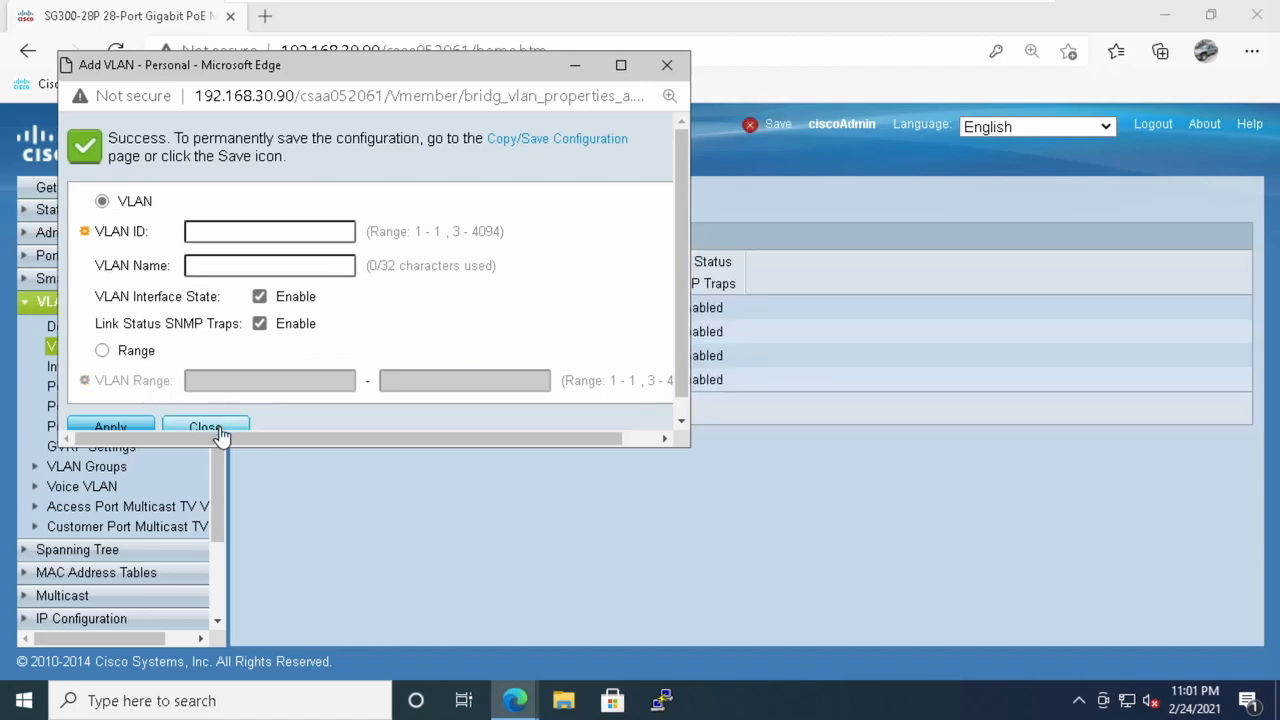
left_click(200, 428)
Add a VLAN with ID 50 named IOT to the VLAN table
left_click(292, 410)
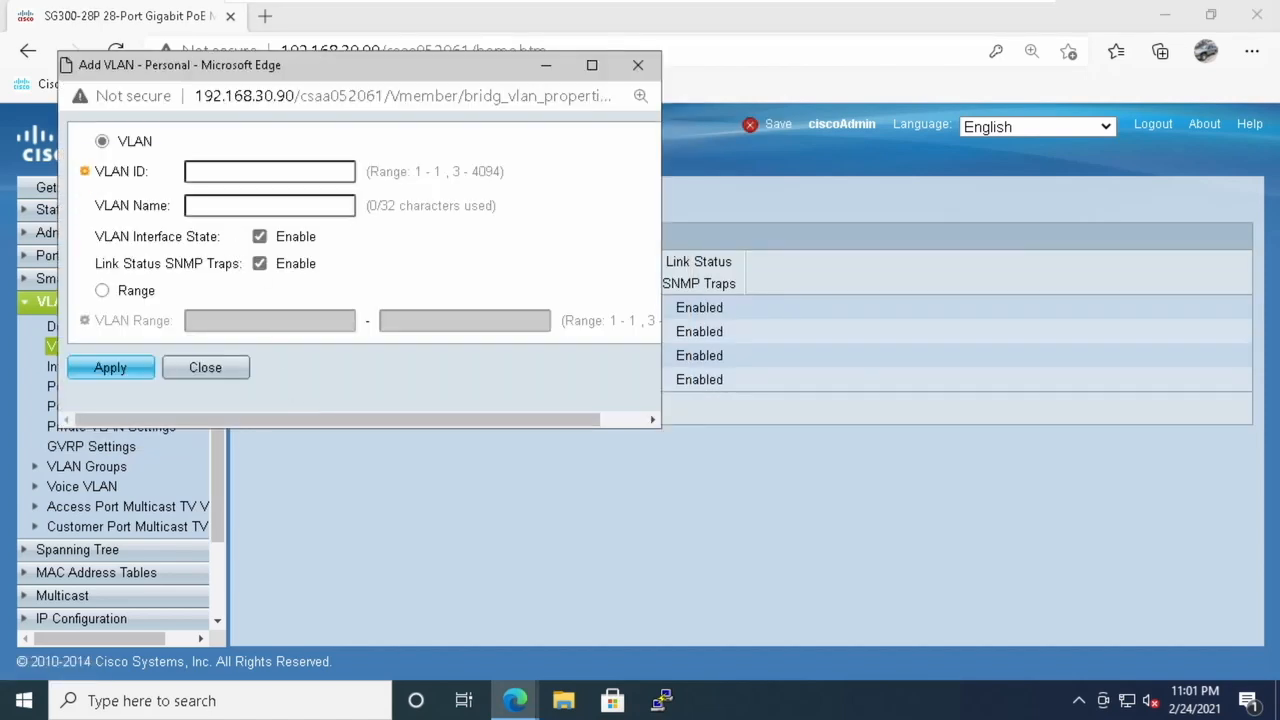
type("50")
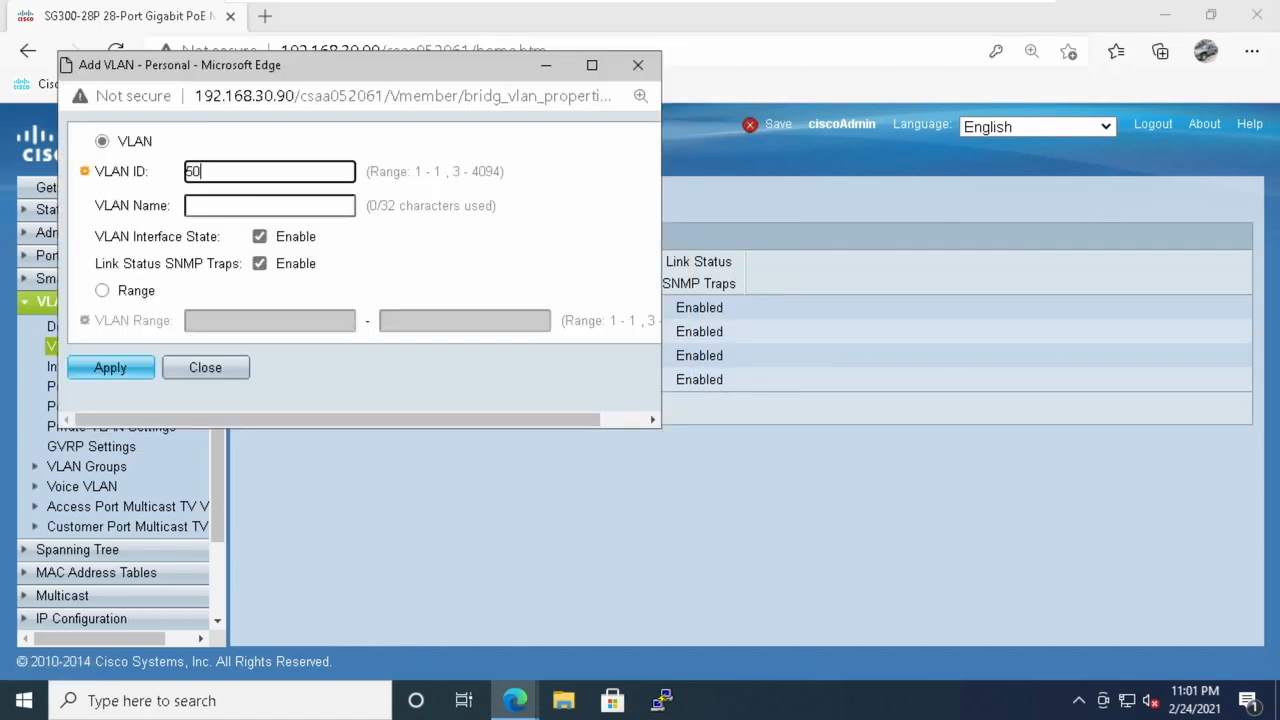
key("Tab")
type("IOT")
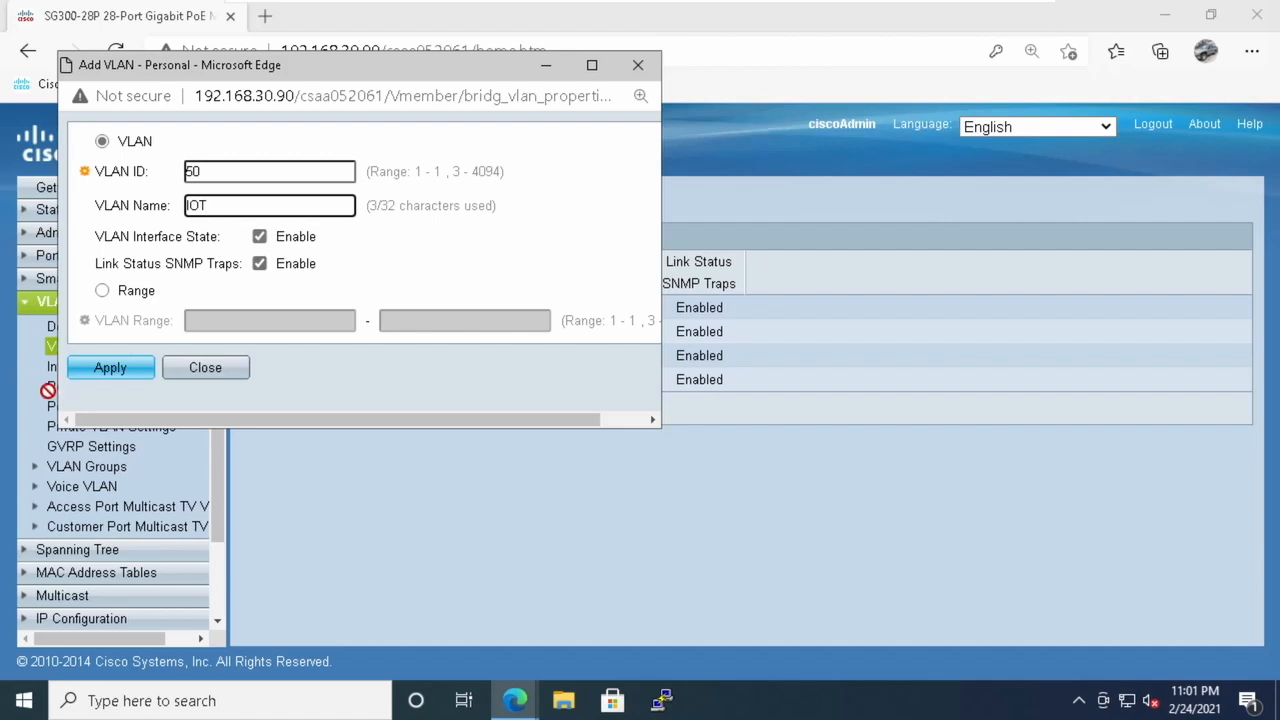
left_click(108, 369)
left_click(235, 424)
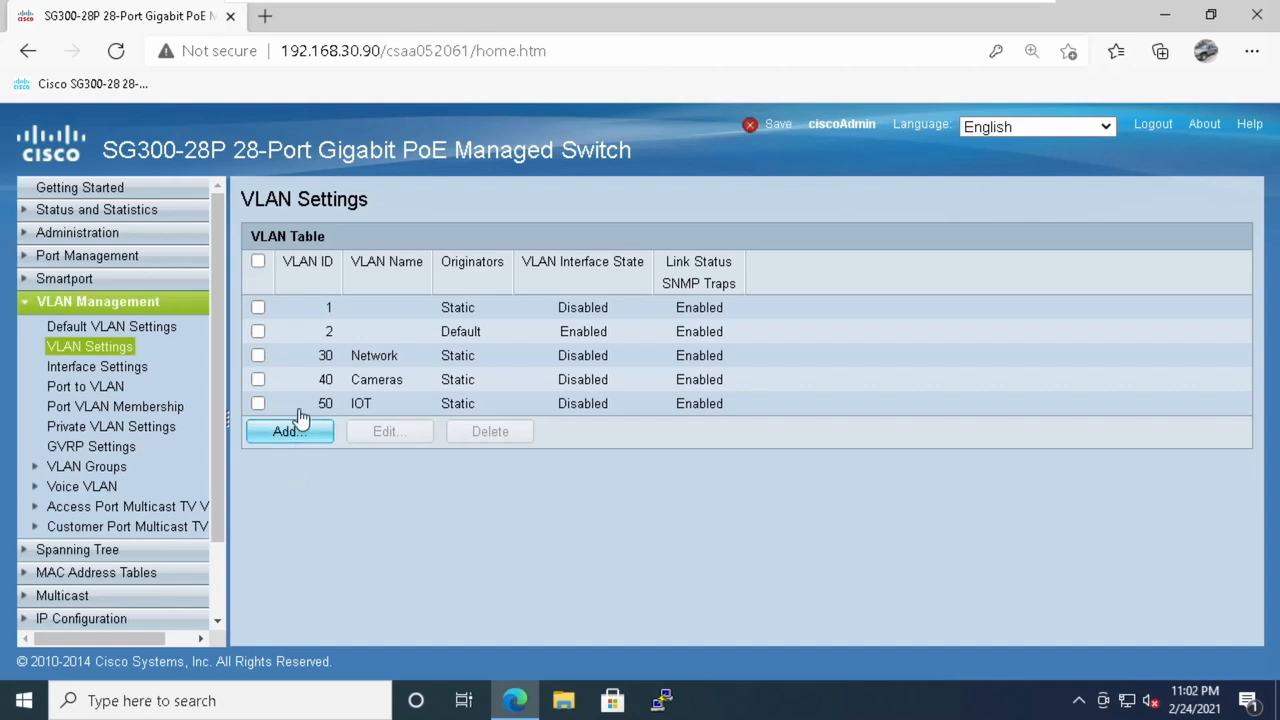
left_click_drag(281, 50, 380, 50)
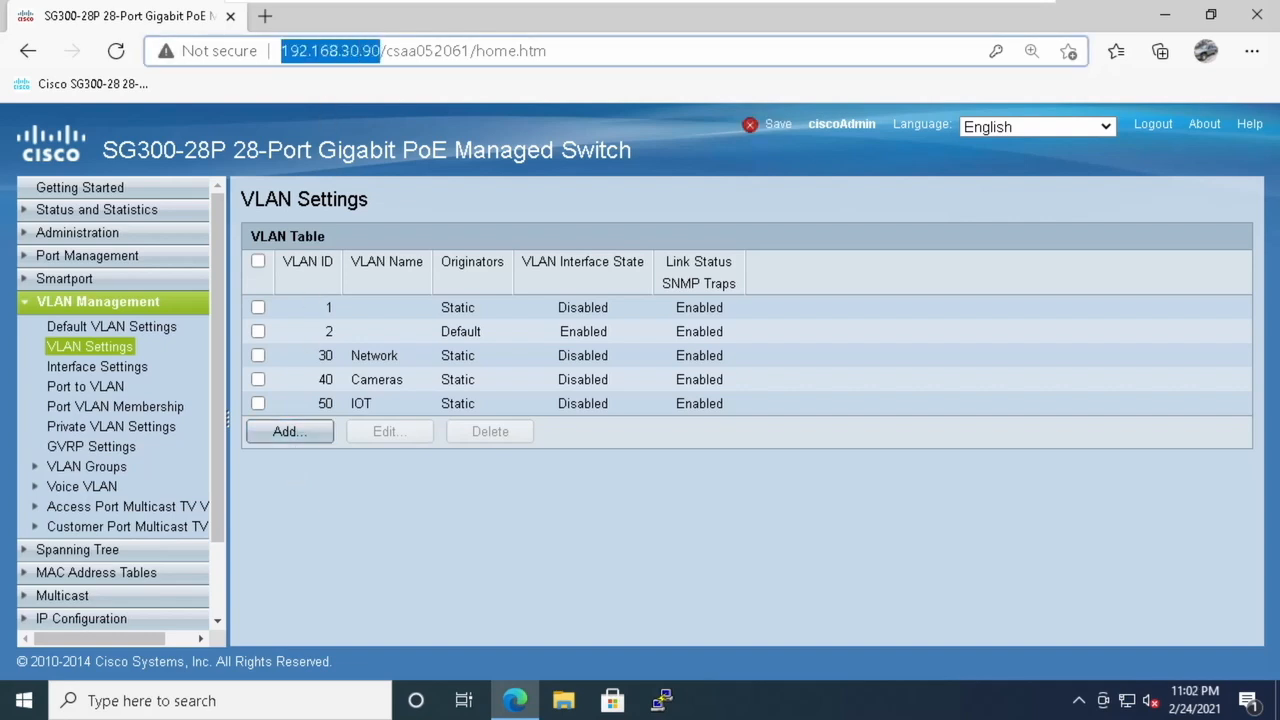
double_click(326, 356)
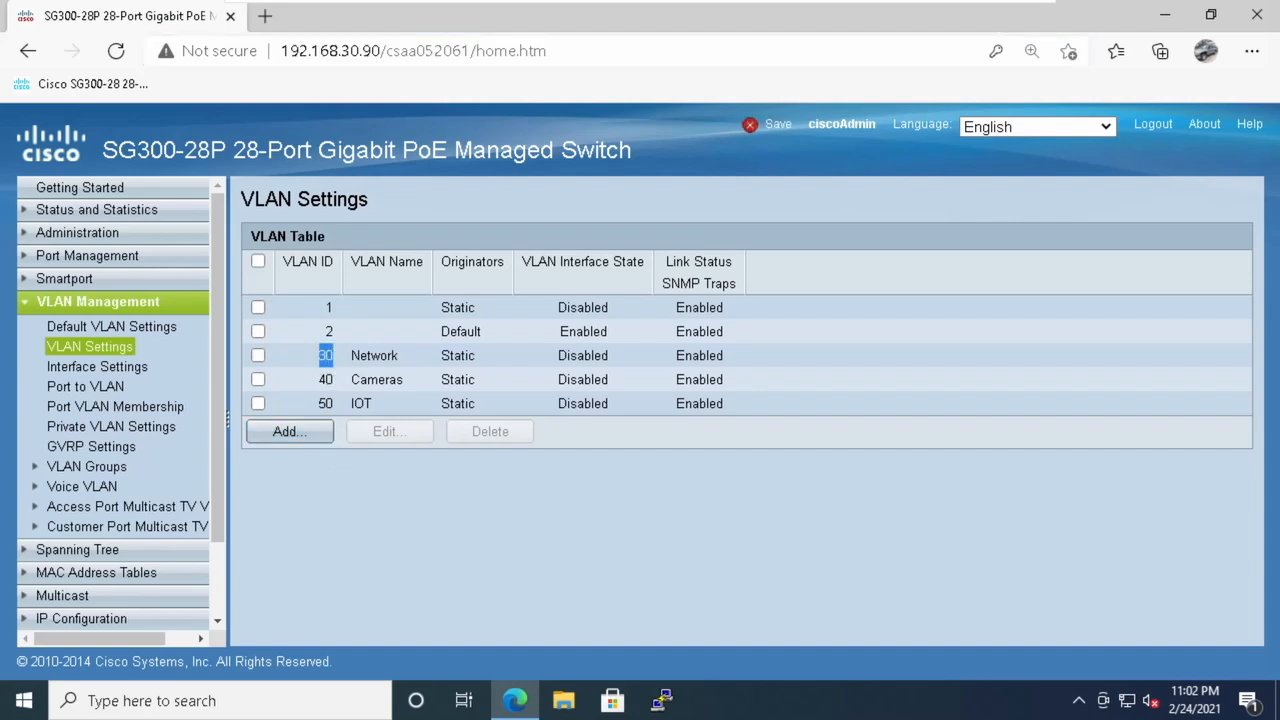
left_click(343, 368)
Set the interface VLAN mode of port GE1 to Access and apply the change
left_click(119, 368)
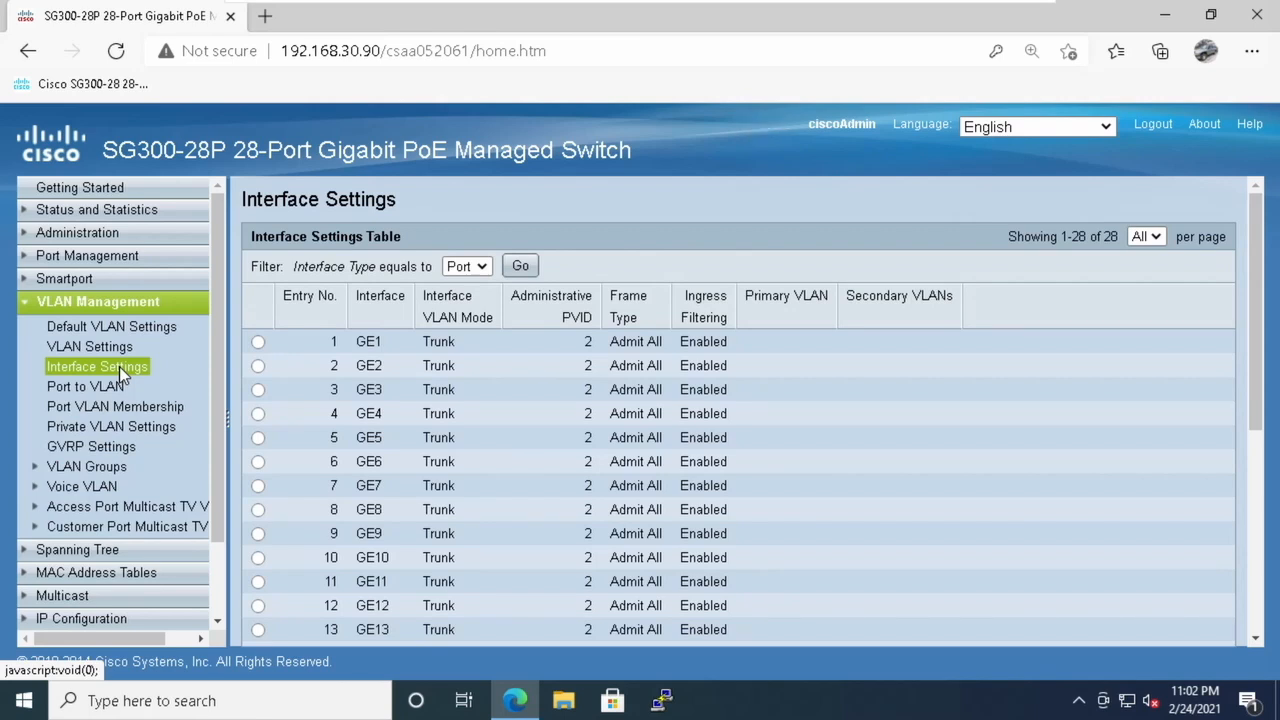
scroll(700, 400, "down", 4)
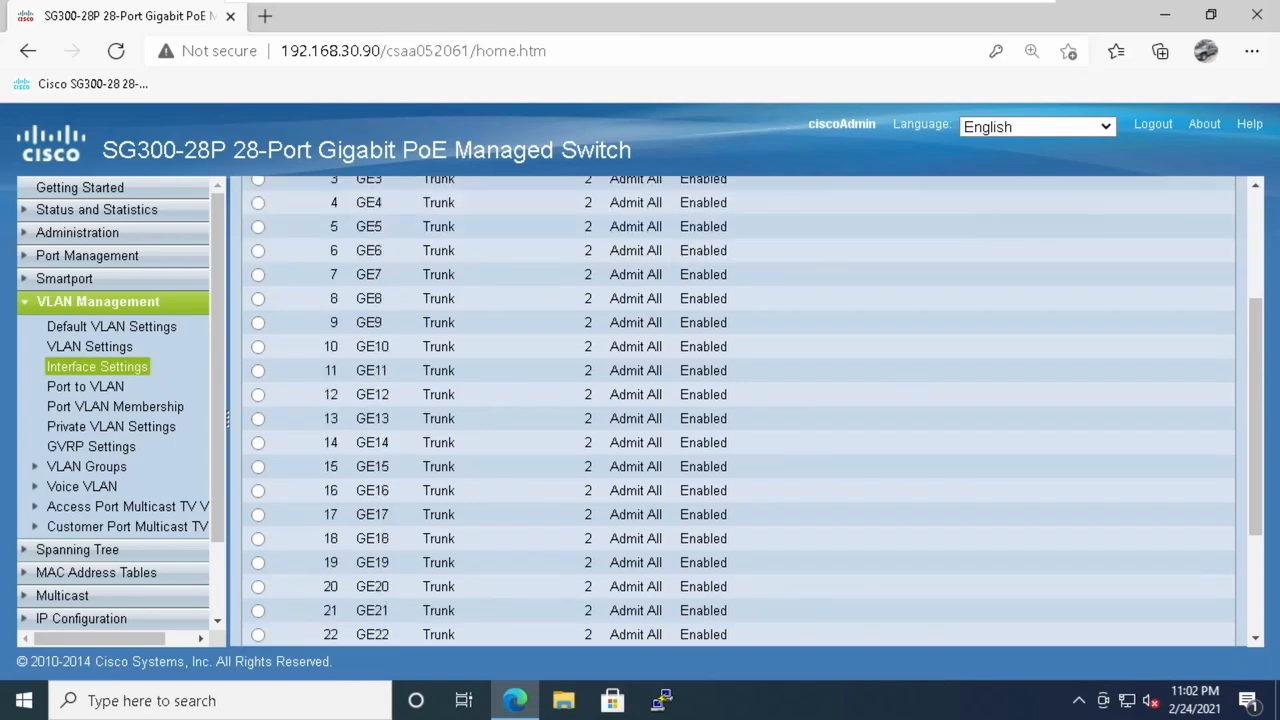
scroll(432, 538, "up", 5)
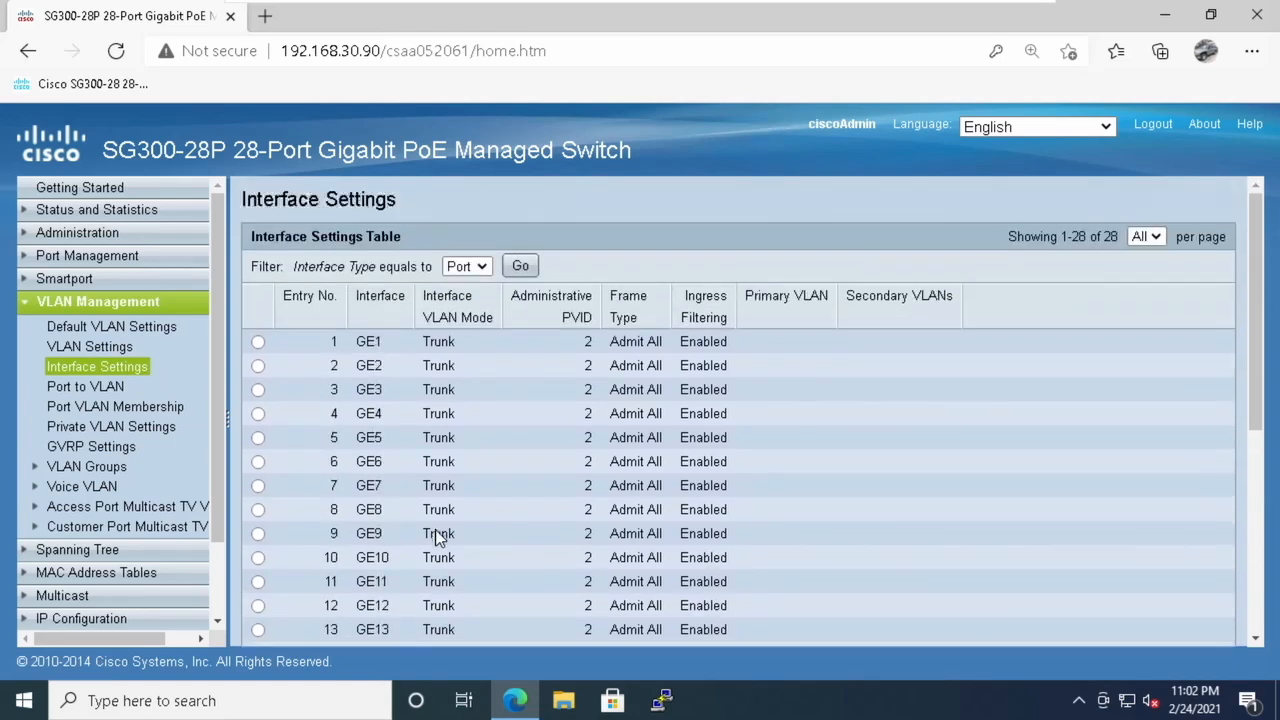
left_click(258, 342)
scroll(420, 416, "down", 5)
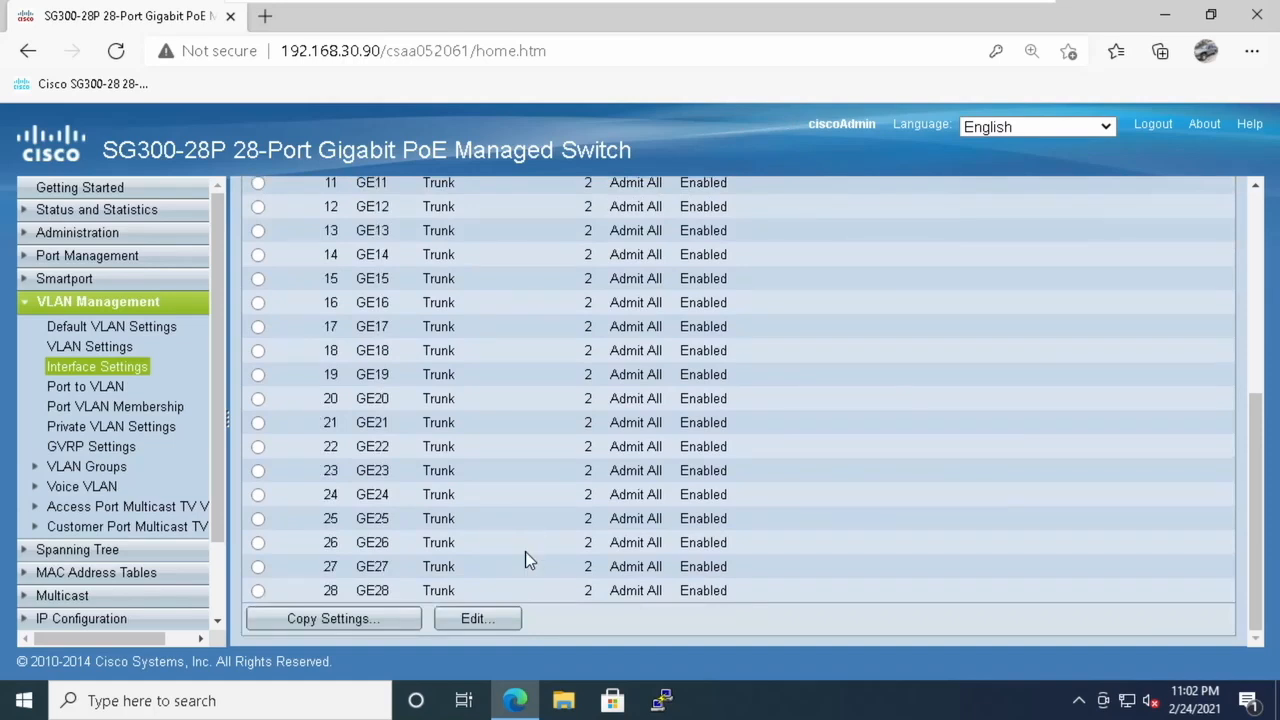
left_click(503, 620)
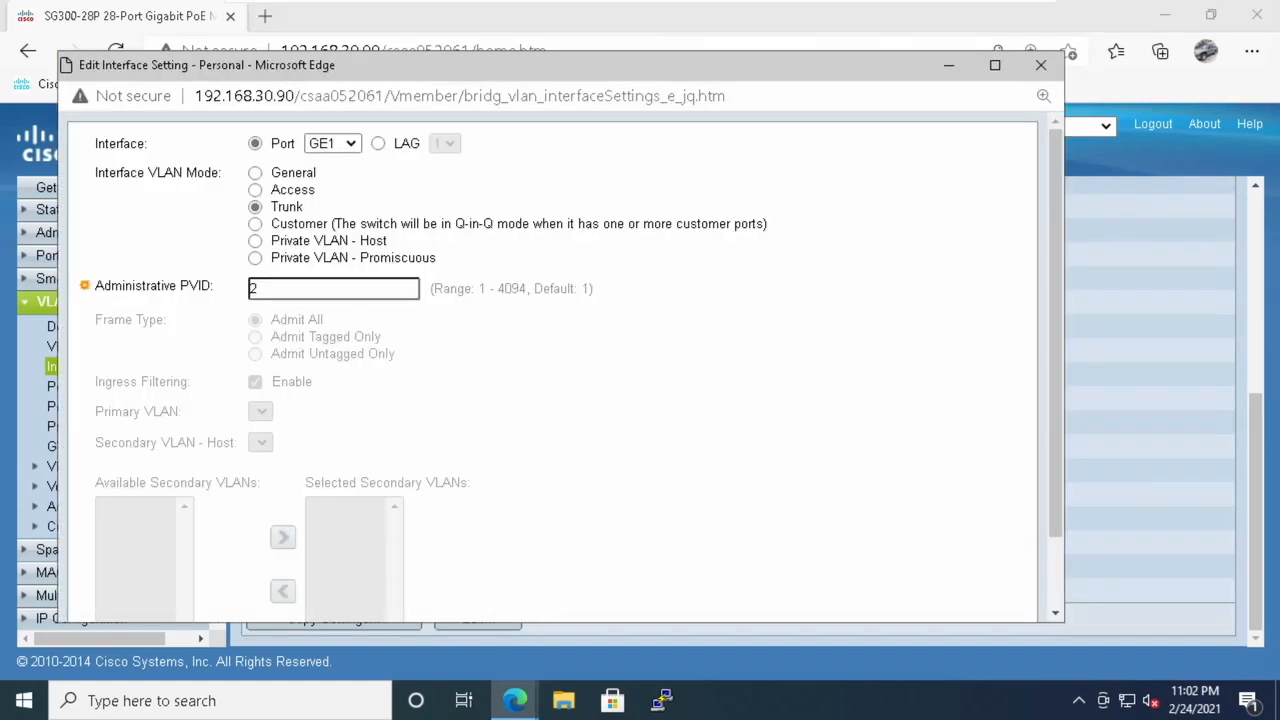
left_click(256, 190)
scroll(279, 260, "down", 2)
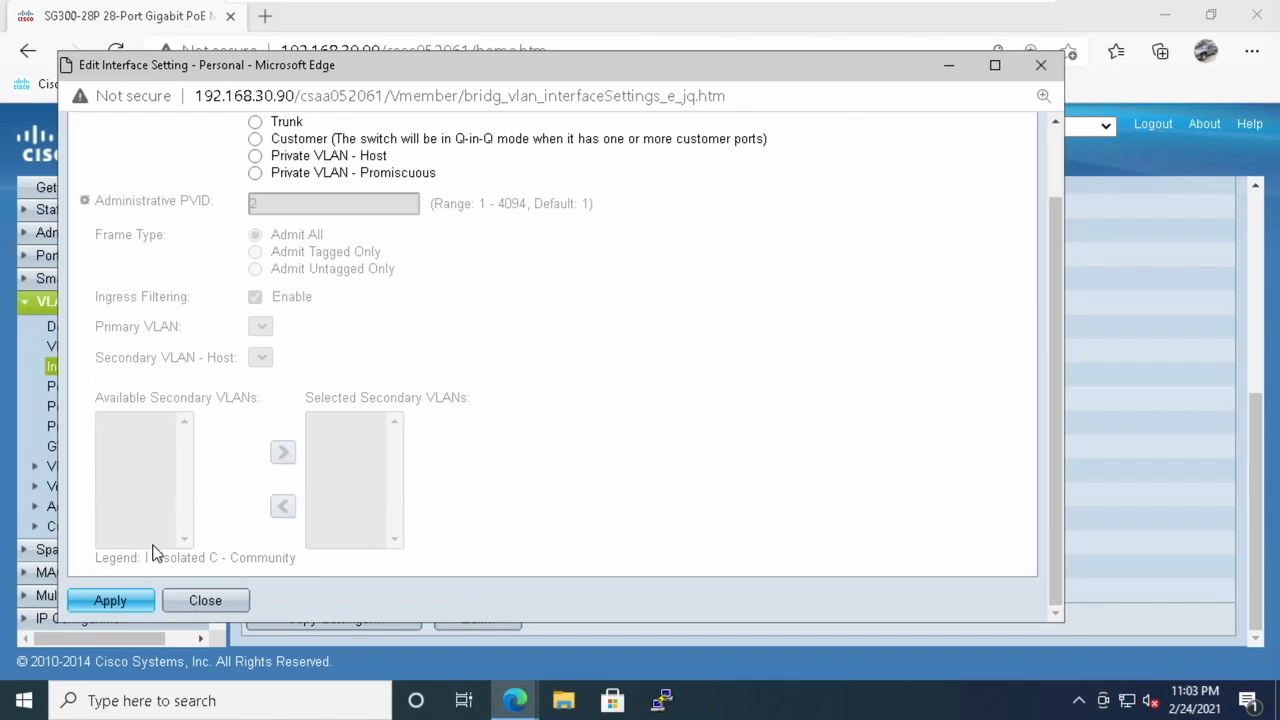
left_click(110, 600)
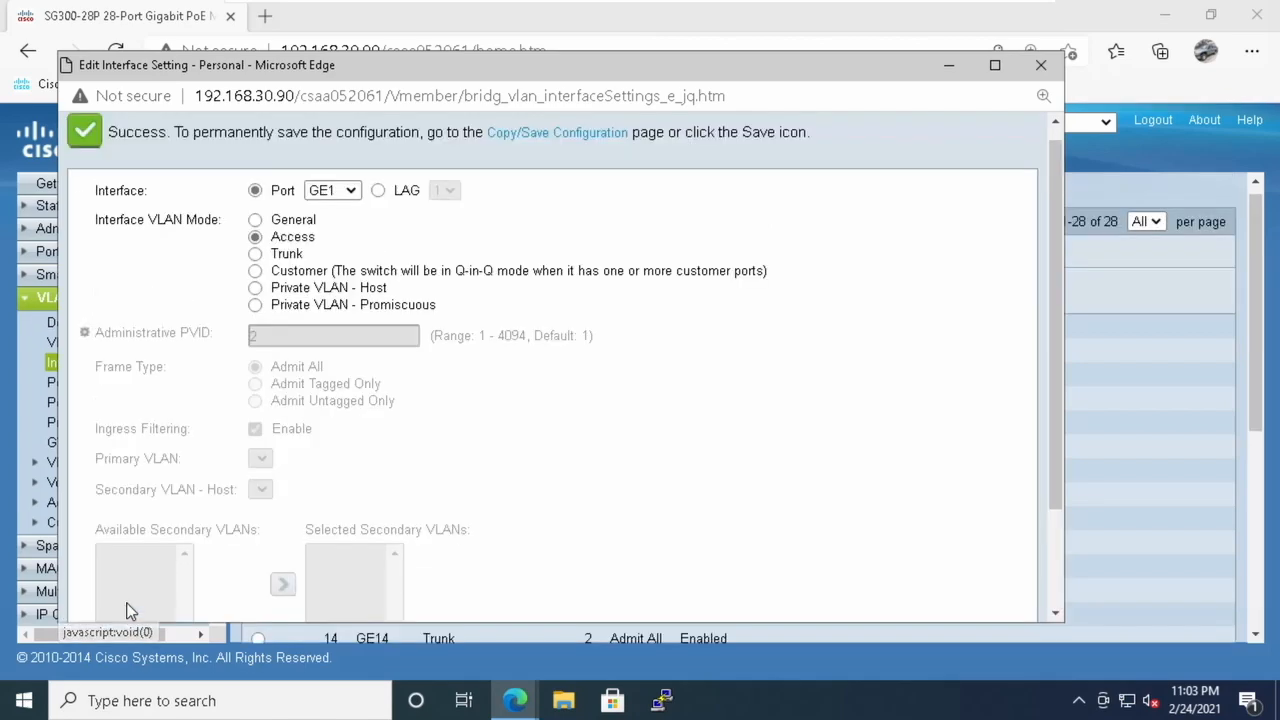
scroll(150, 607, "down", 2)
left_click(205, 602)
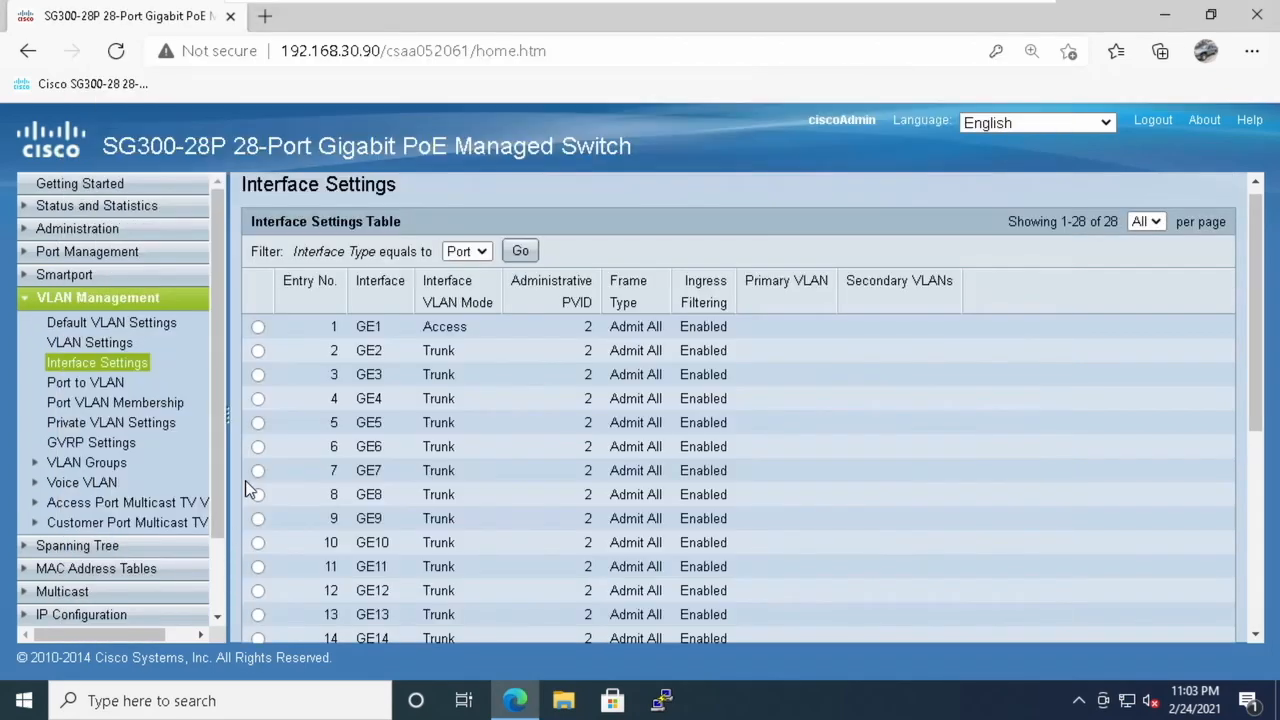
Copy the interface settings of port GE1 to ports 2-26 and review the interface table
left_click(257, 328)
scroll(297, 462, "down", 4)
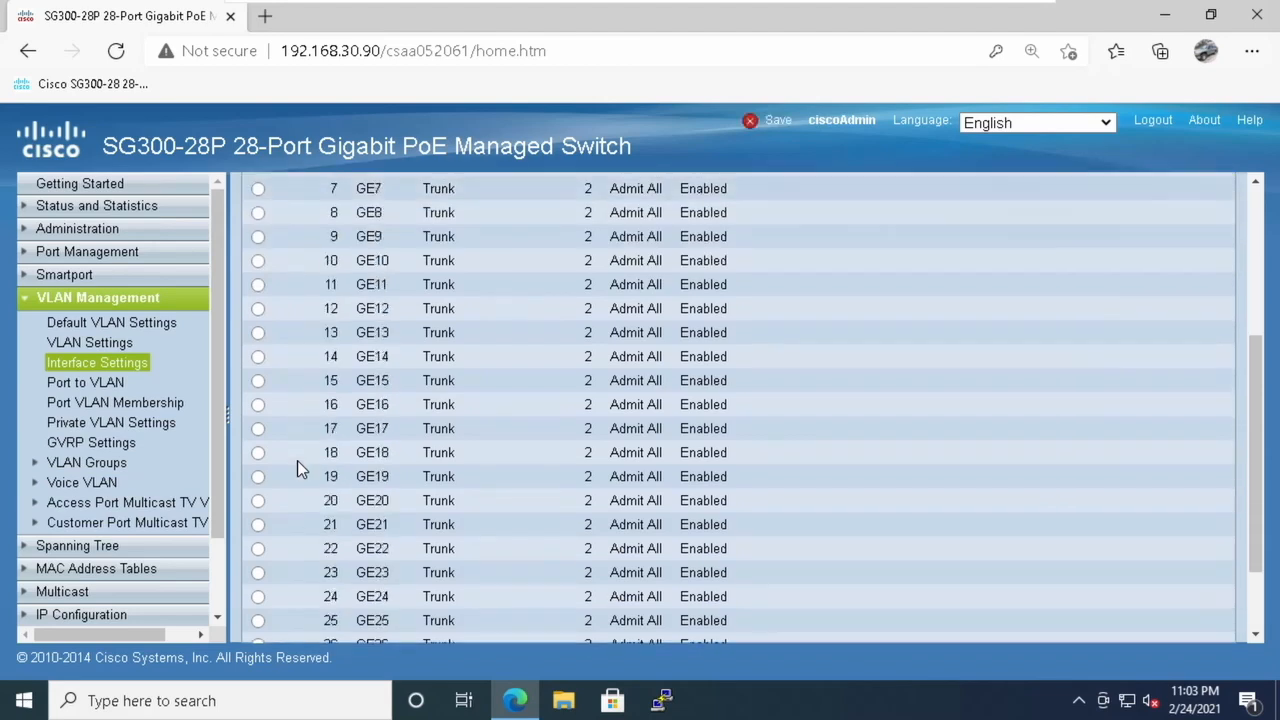
left_click(318, 618)
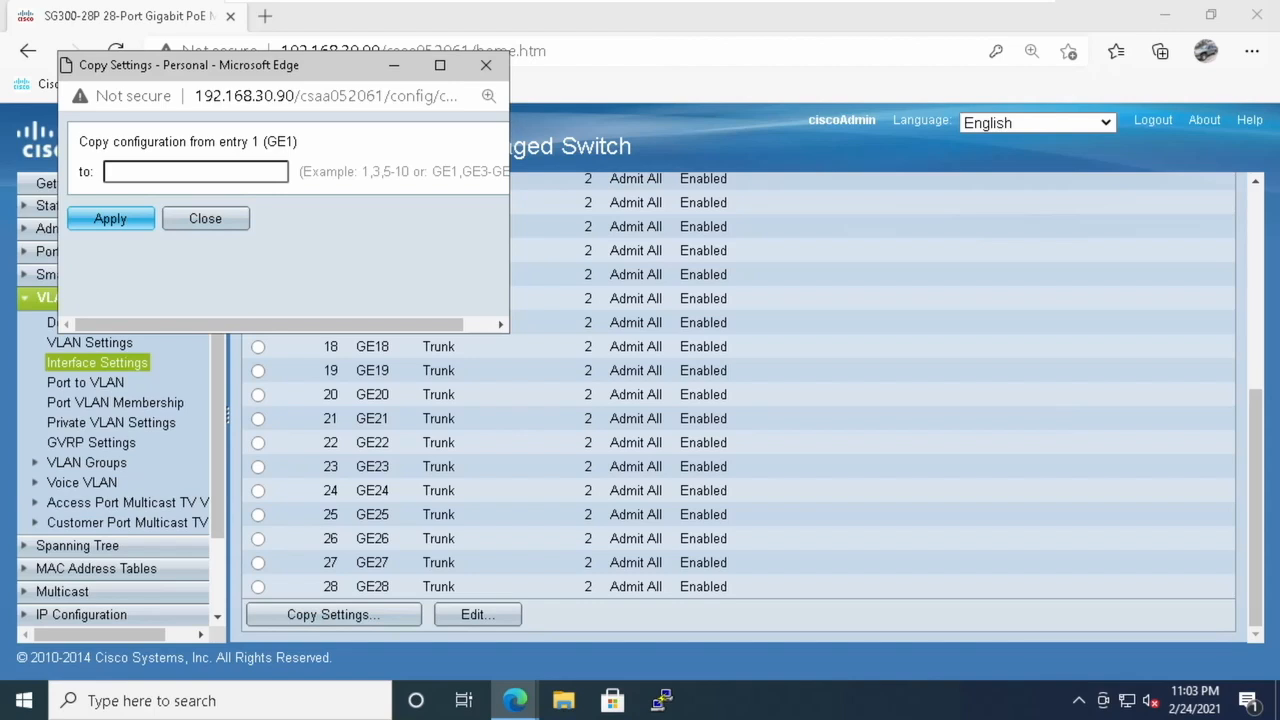
left_click(196, 172)
type("2-26")
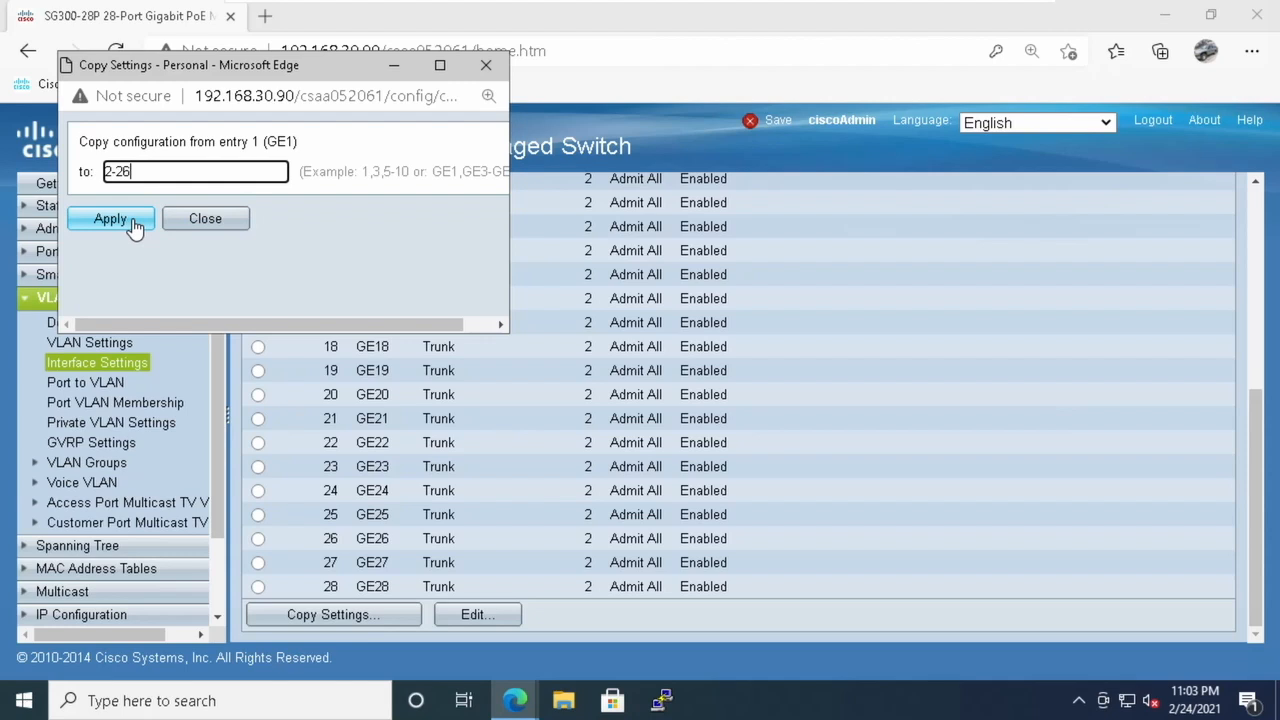
left_click(112, 219)
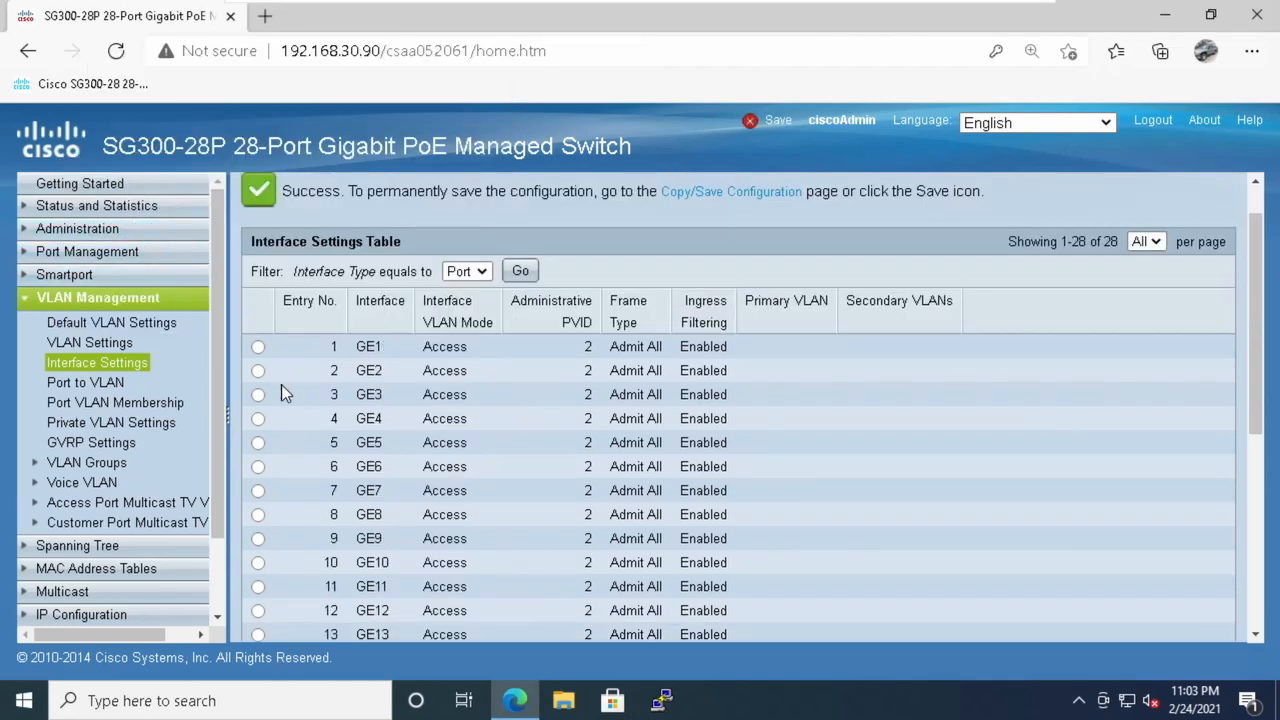
scroll(281, 386, "down", 5)
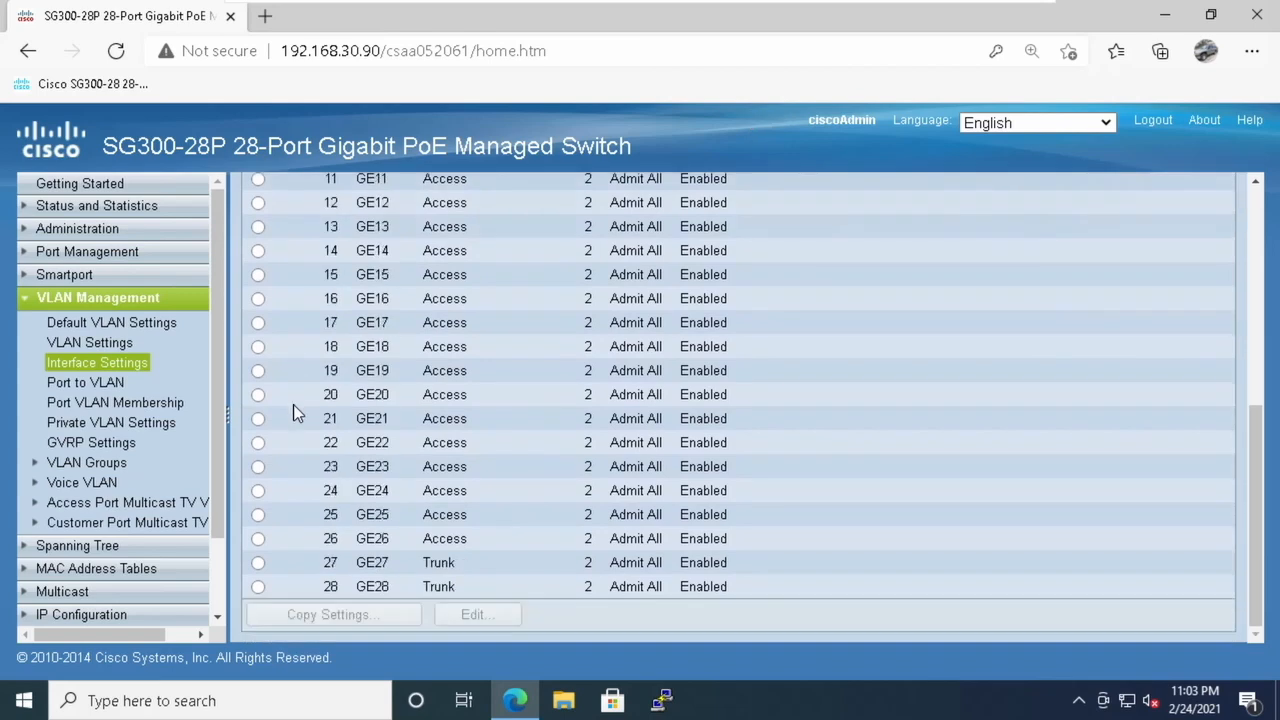
scroll(314, 491, "up", 3)
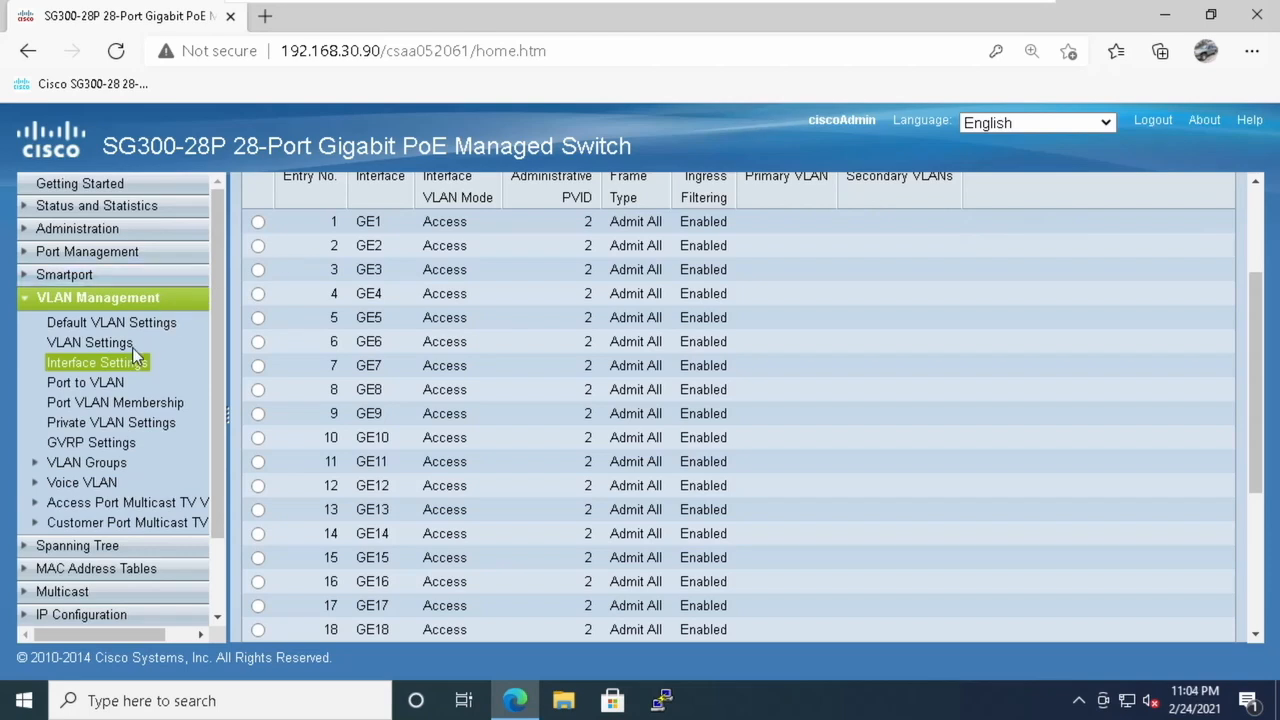
Filter the Port to VLAN membership table to VLAN ID 30 for port interfaces
left_click(105, 386)
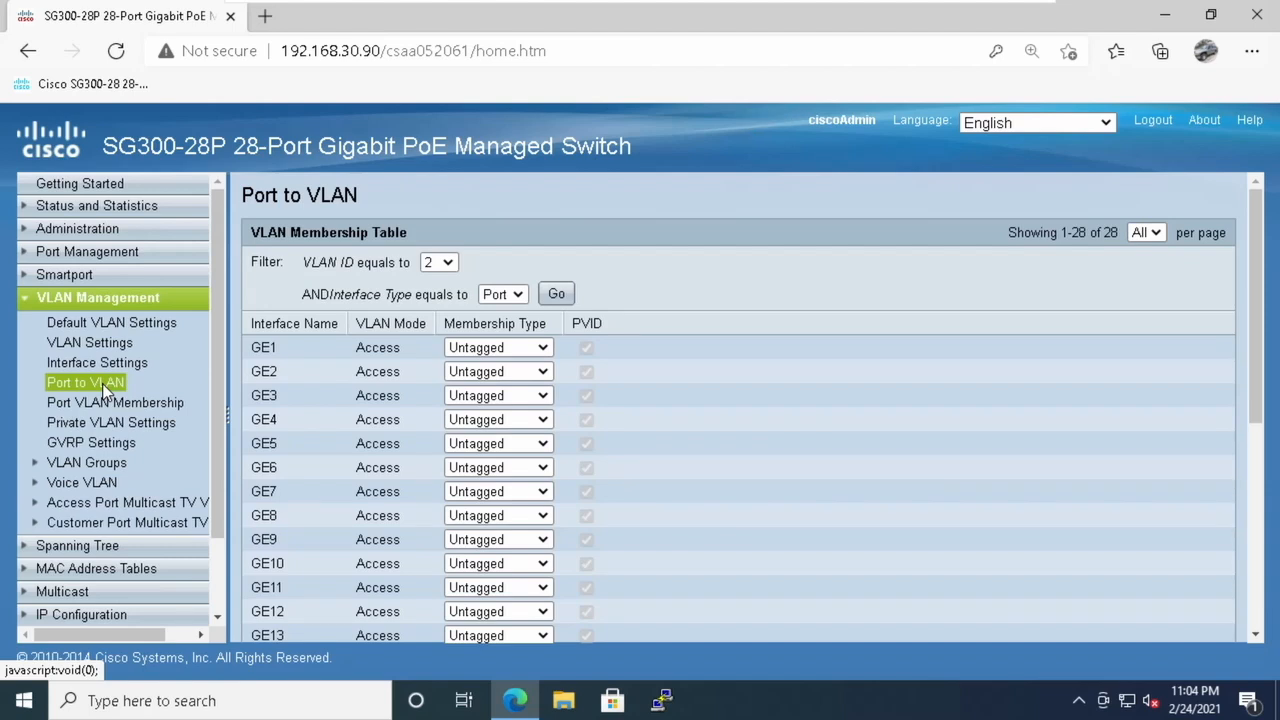
left_click(444, 264)
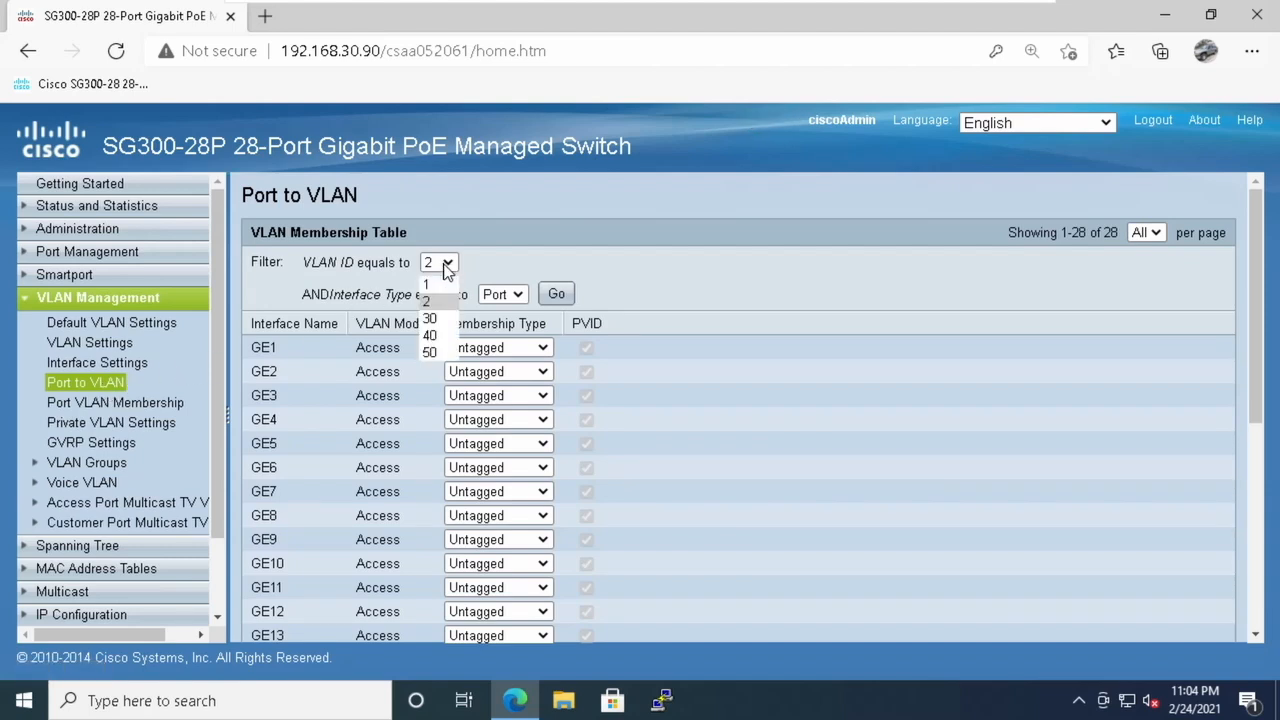
left_click(436, 318)
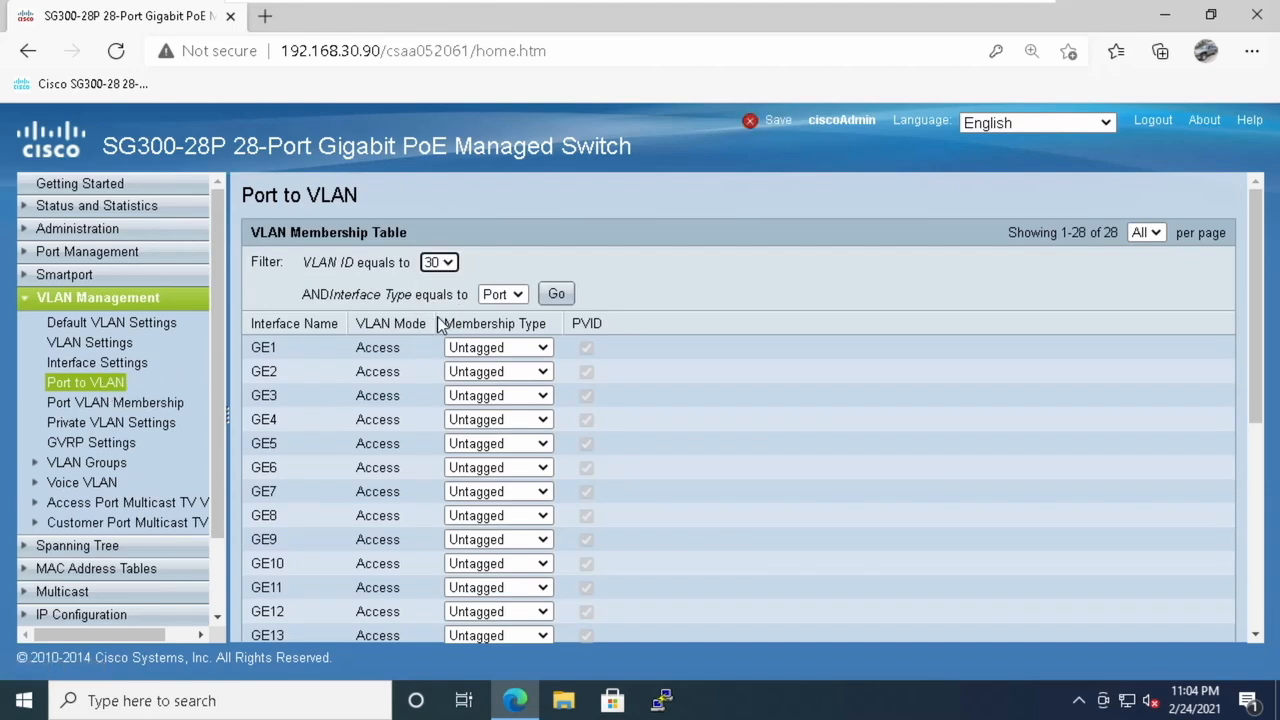
left_click(560, 295)
left_click(560, 295)
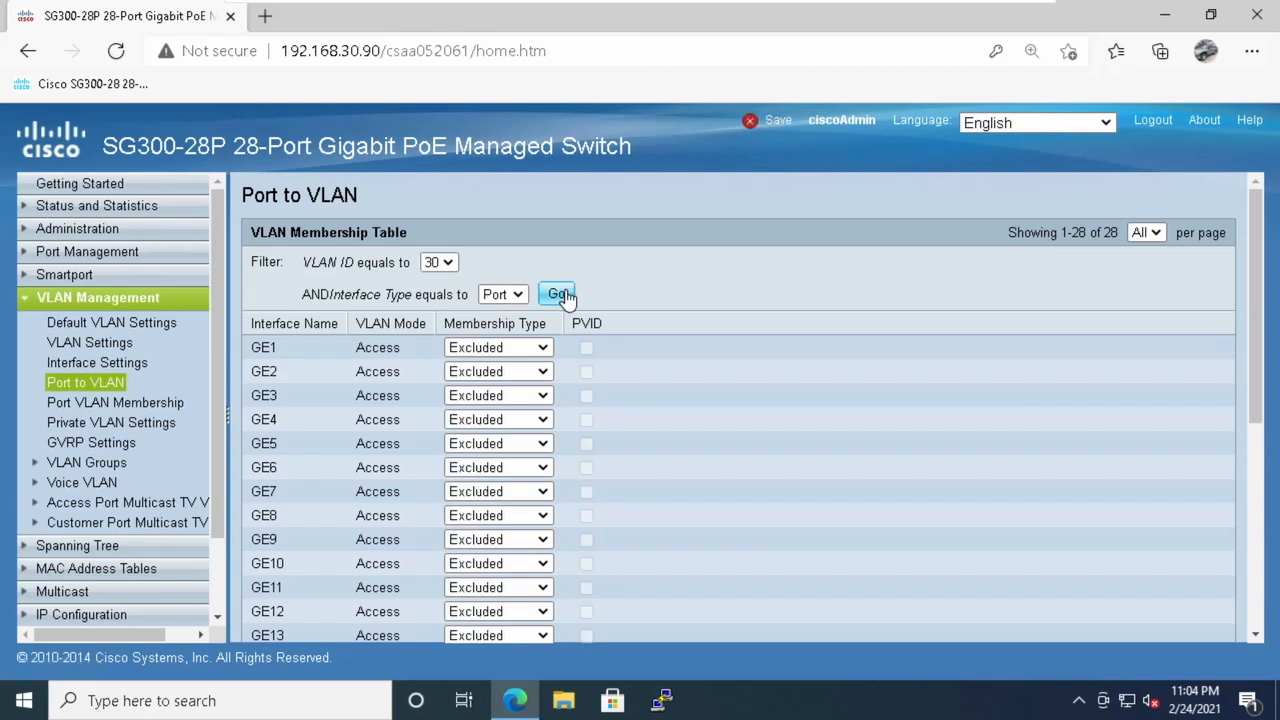
Set the VLAN 30 membership type of ports GE1 to GE26 to Untagged and apply the change
scroll(612, 355, "down", 1)
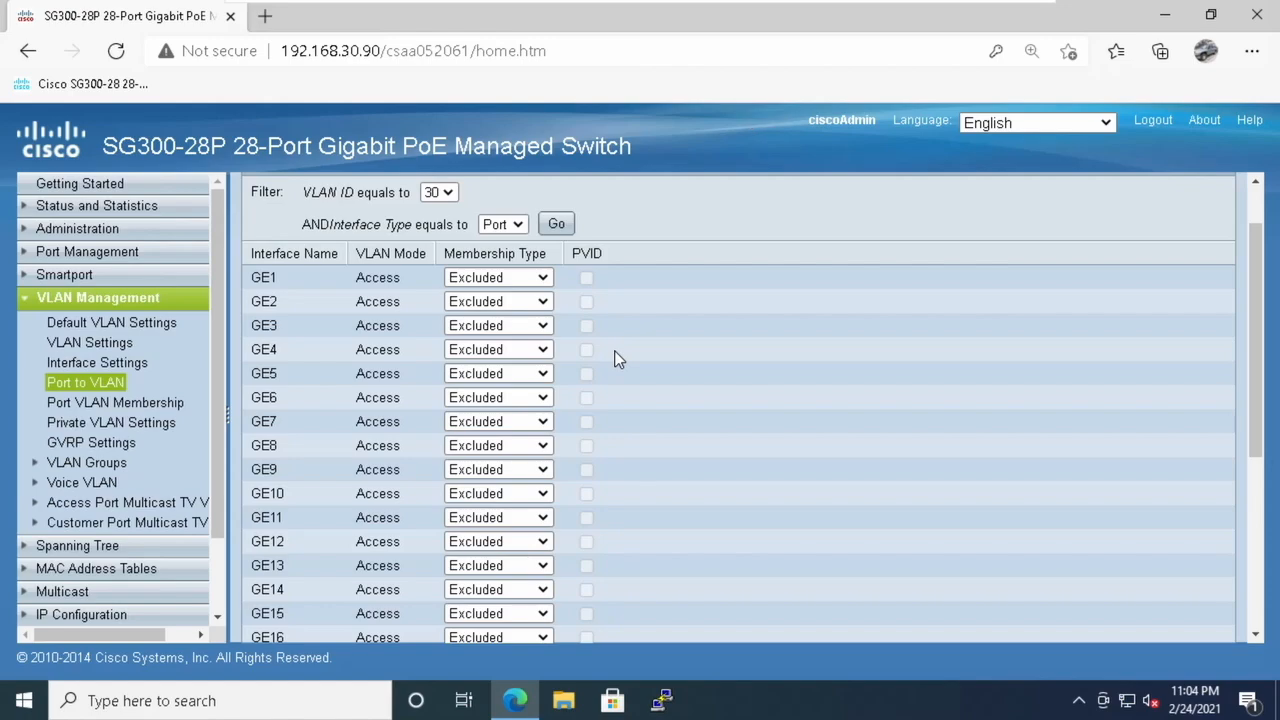
left_click(537, 277)
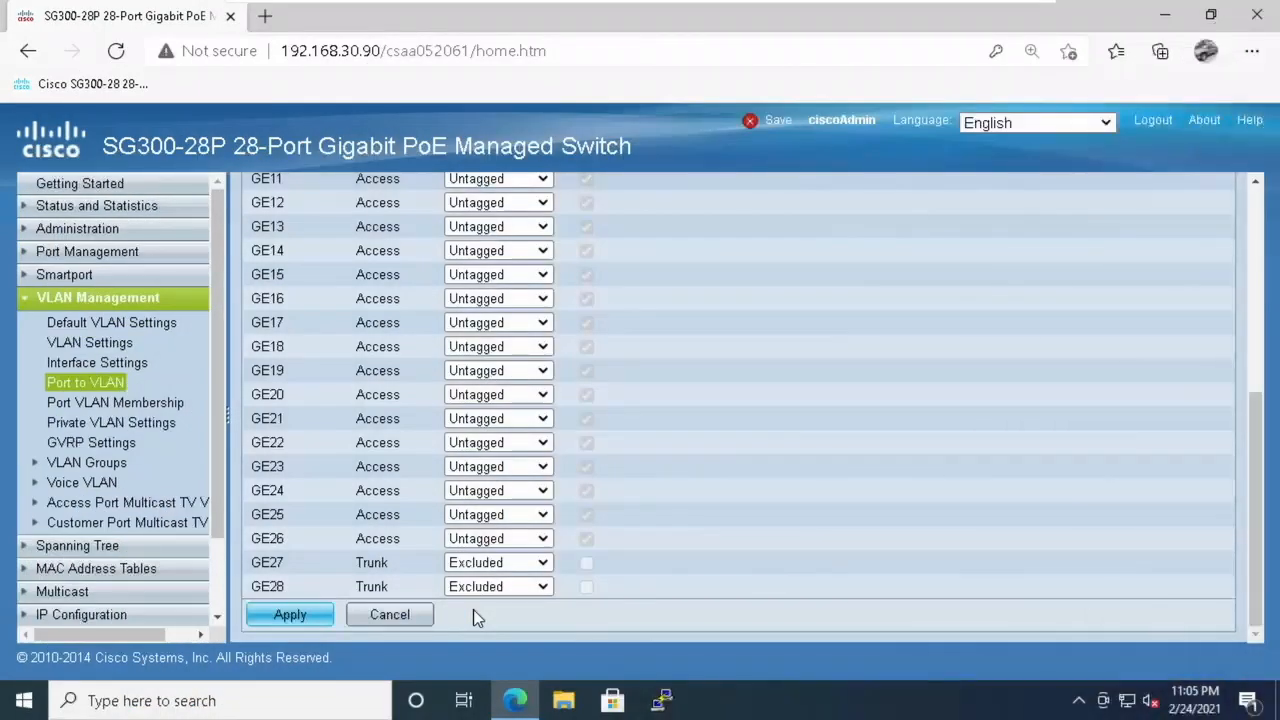
left_click(322, 615)
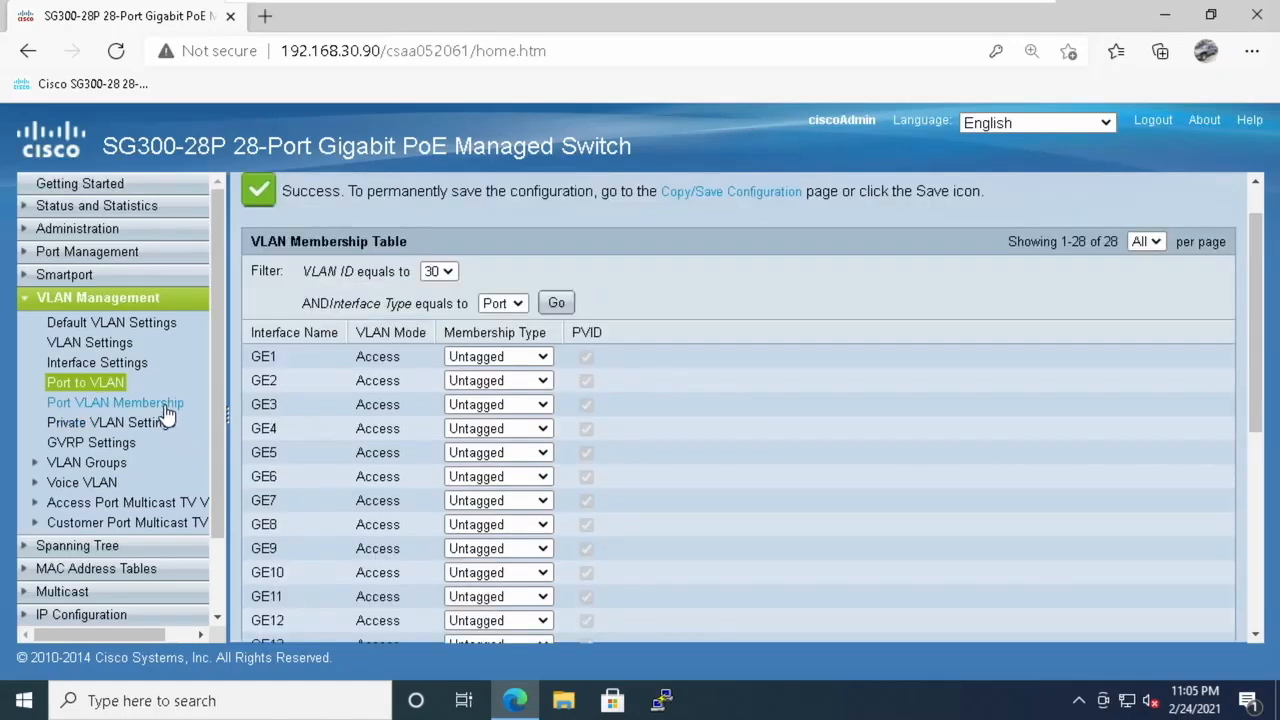
Review the Port VLAN Membership table to check the mode and VLAN assignment of ports GE1 to GE28
left_click(162, 404)
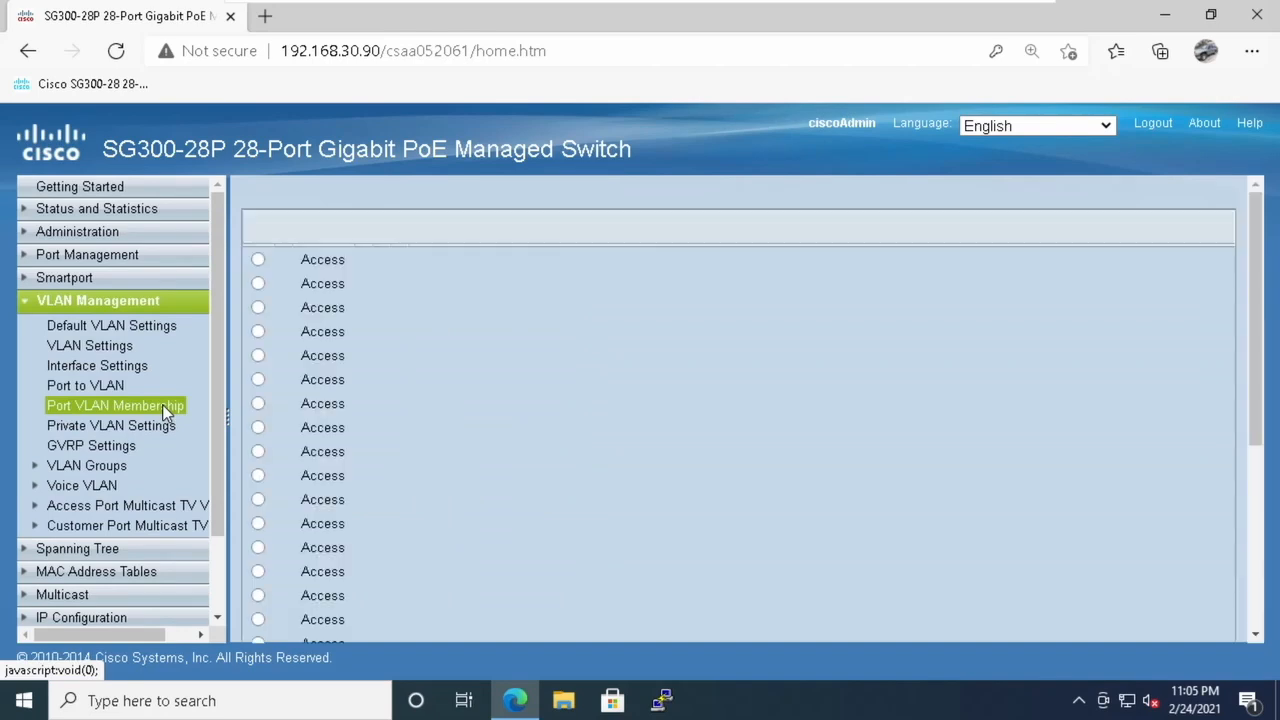
scroll(407, 426, "down", 1)
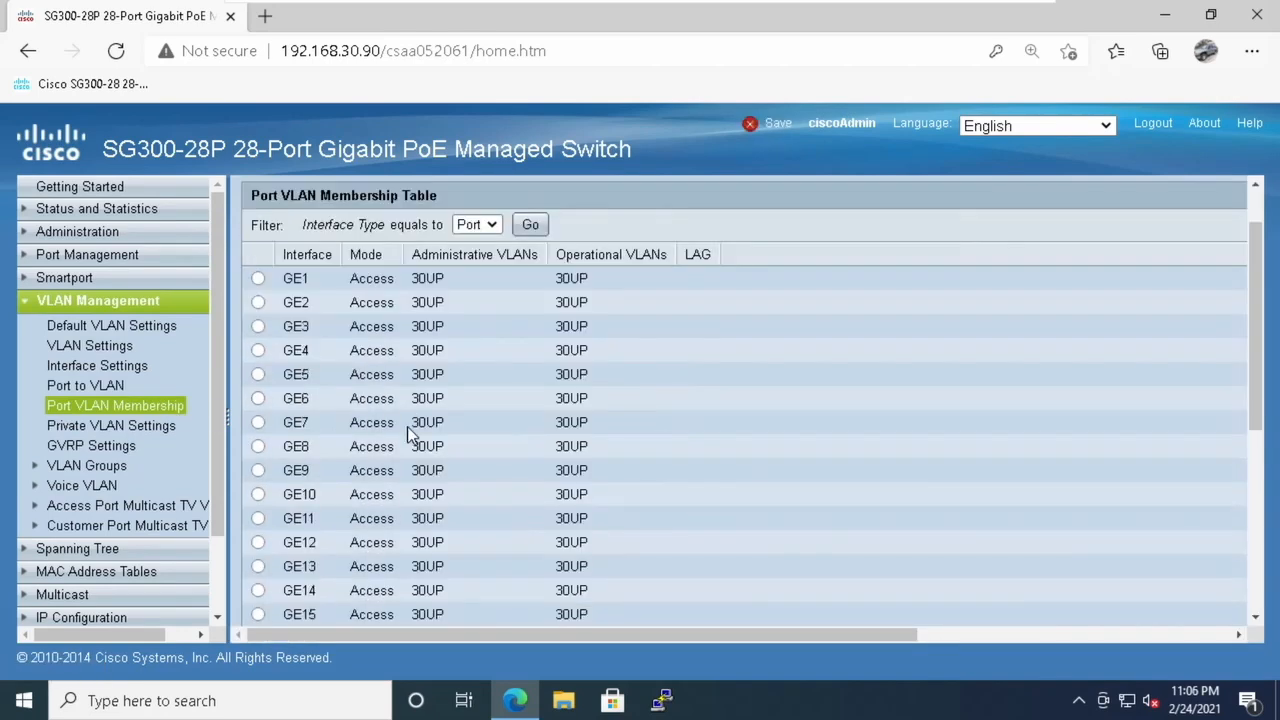
scroll(407, 426, "down", 3)
scroll(407, 426, "down", 2)
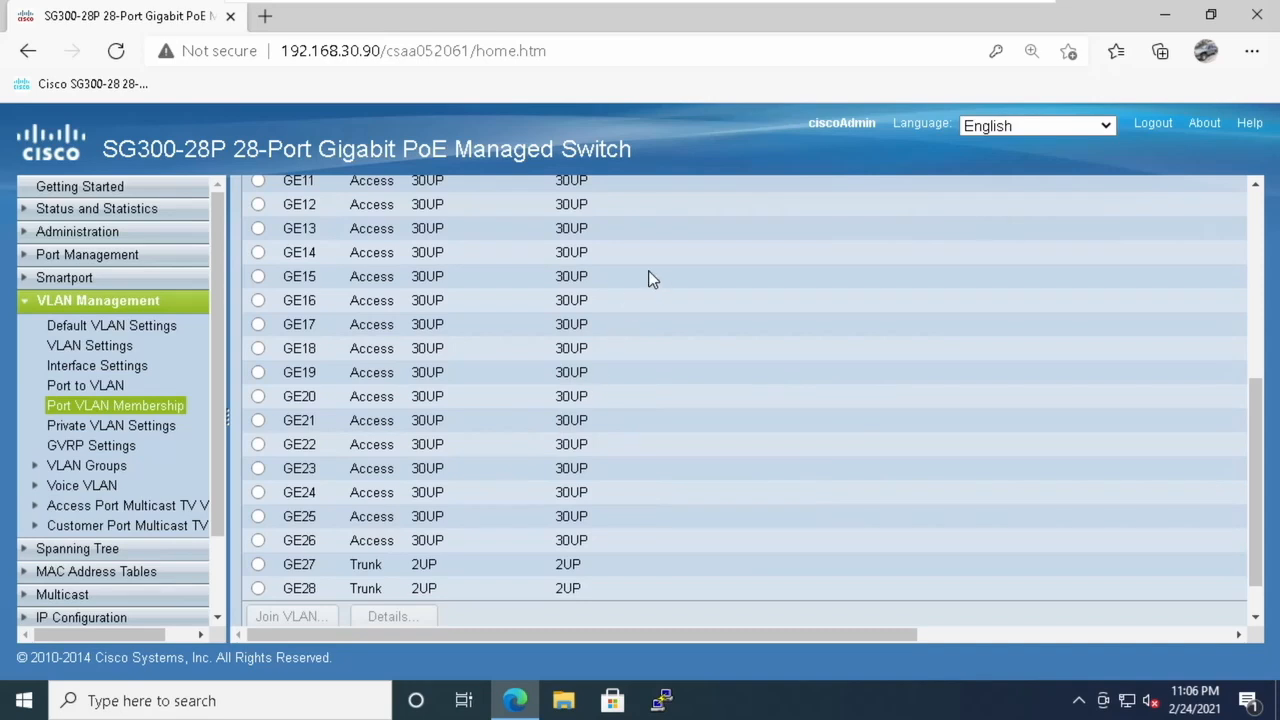
Save the running configuration to the startup configuration, confirm the copy and close its status page
left_click(777, 122)
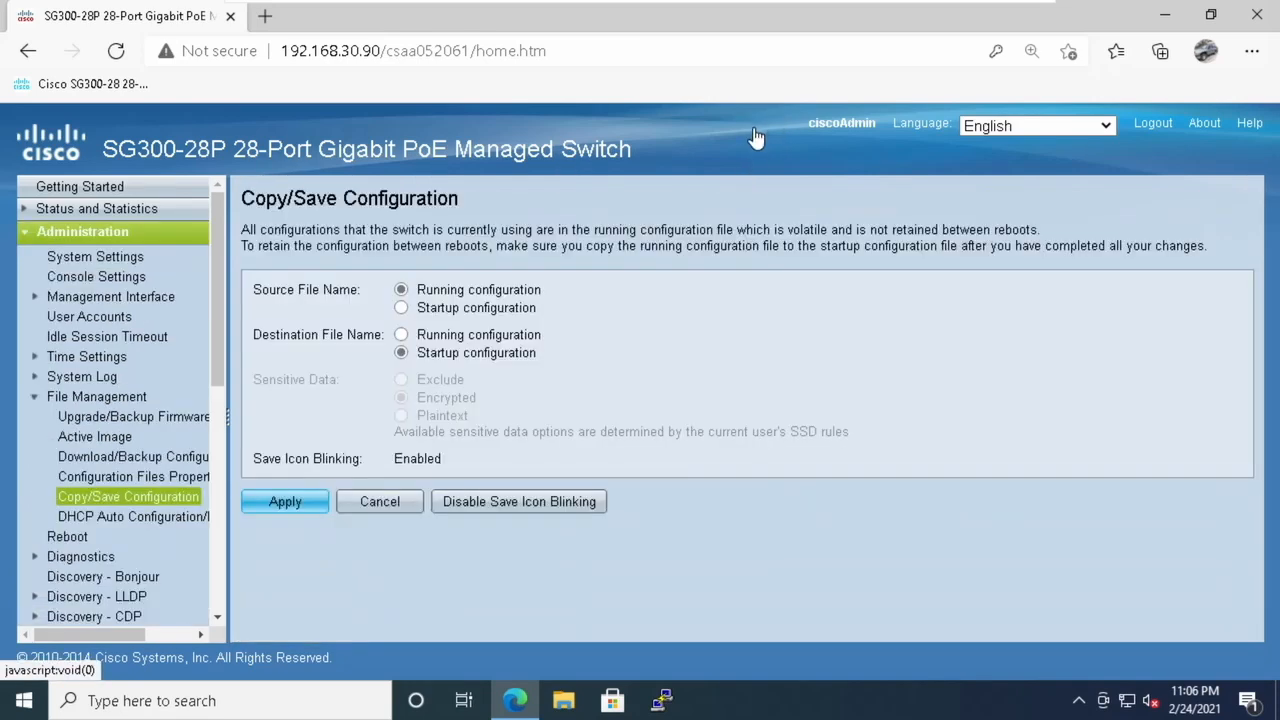
left_click(300, 508)
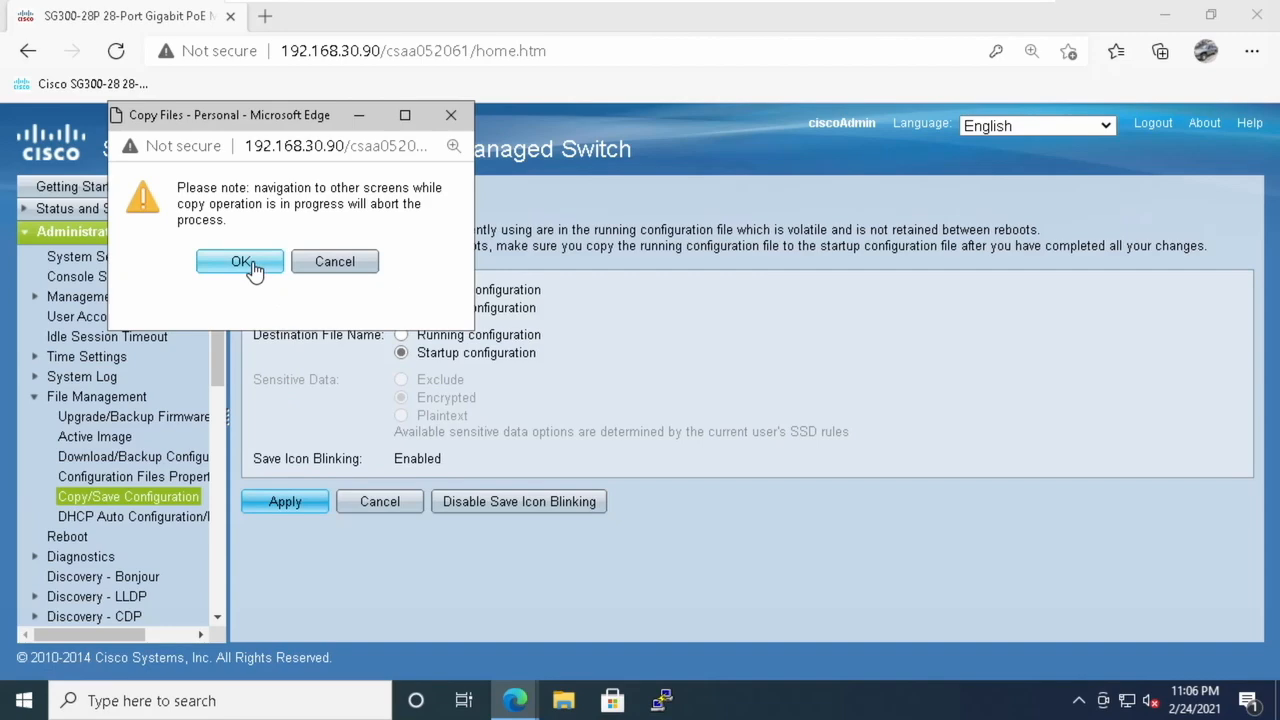
left_click(242, 263)
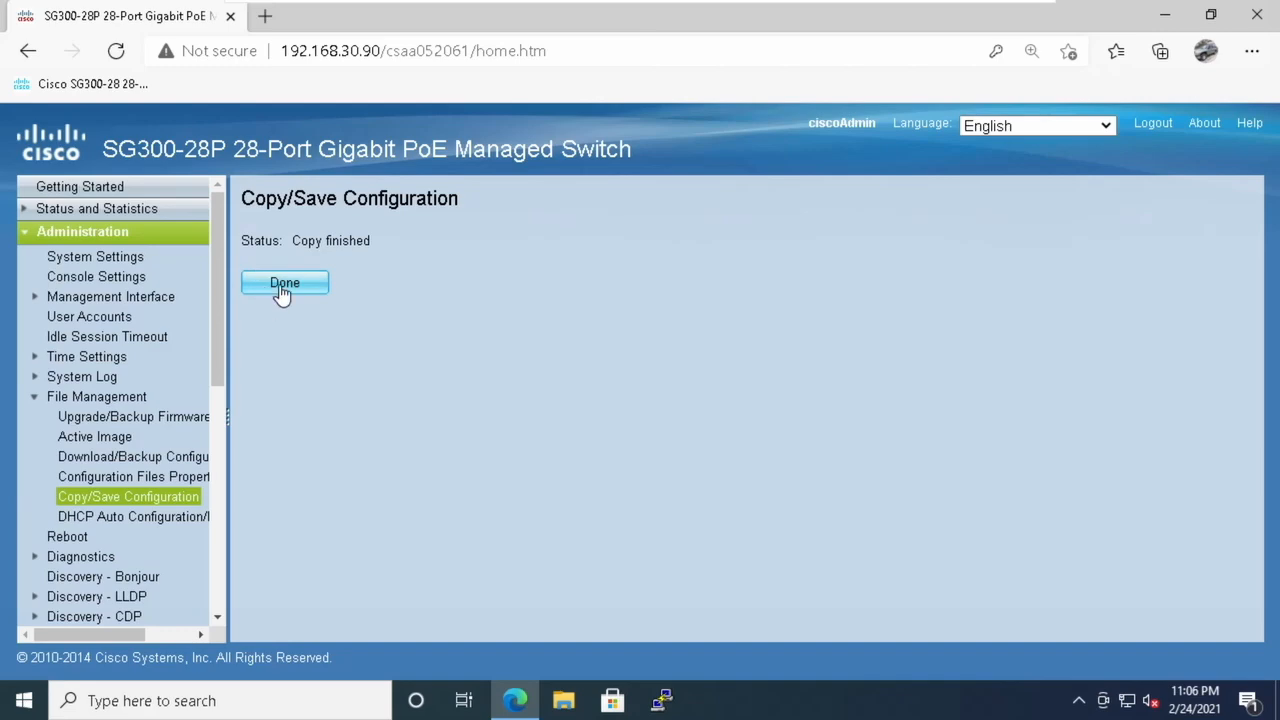
left_click(281, 288)
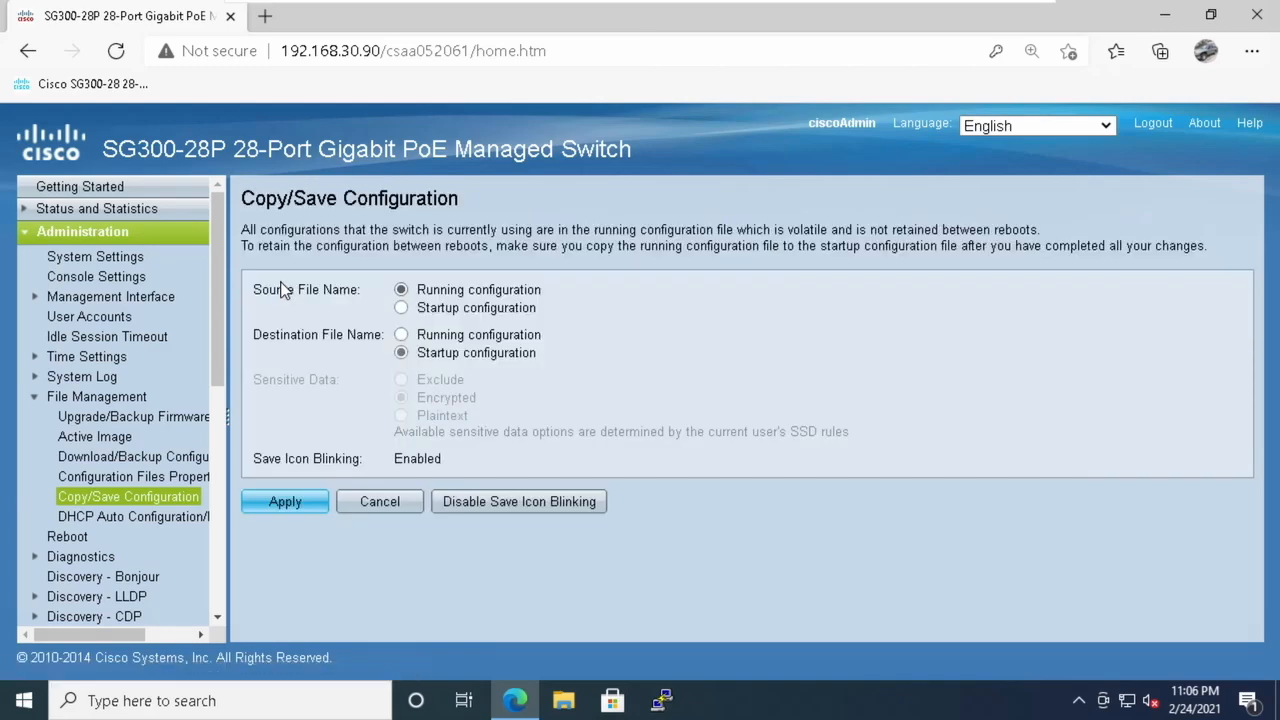